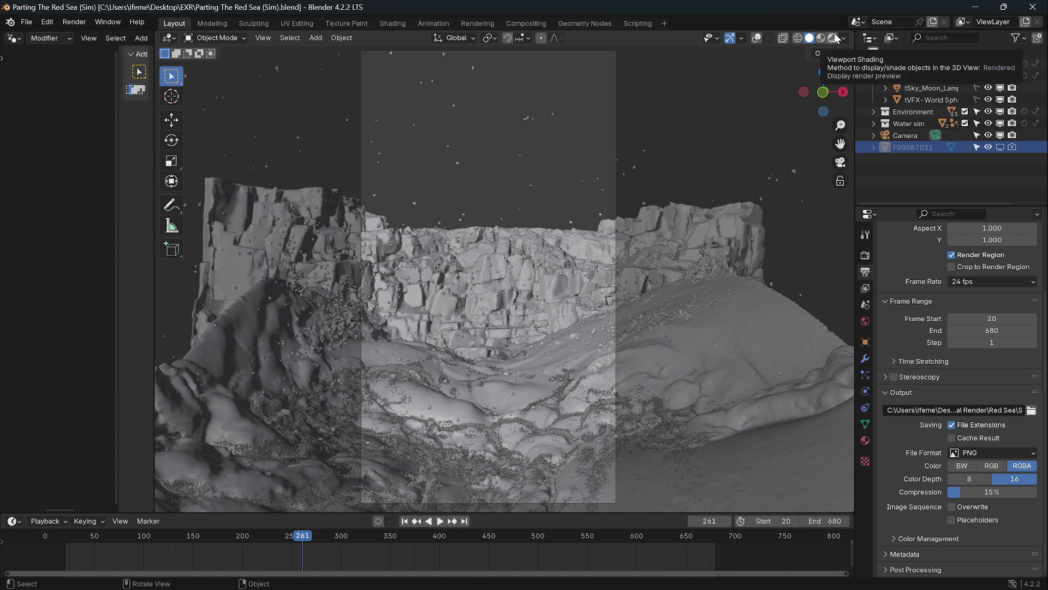
Step: Switch the viewport to rendered shading and set the output file format to OpenEXR with the DWAA (lossy) codec
left_click(833, 38)
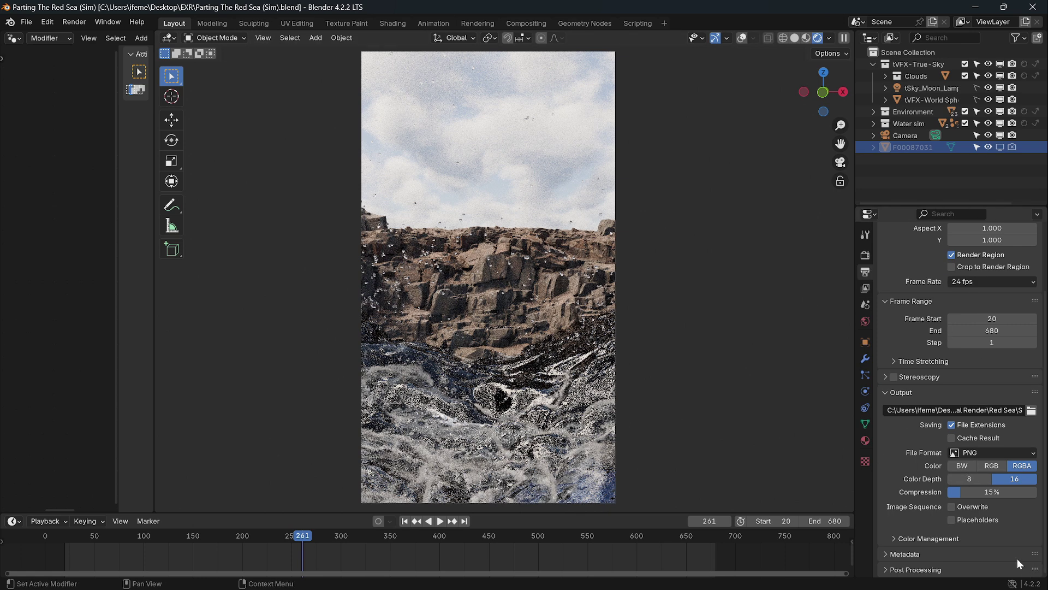
left_click(971, 452)
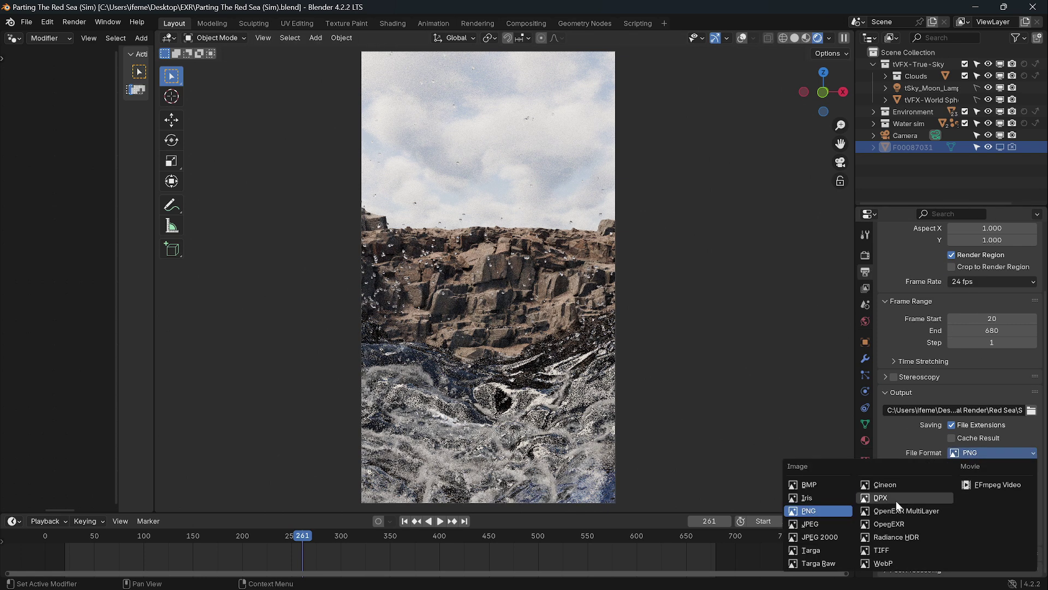
left_click(905, 521)
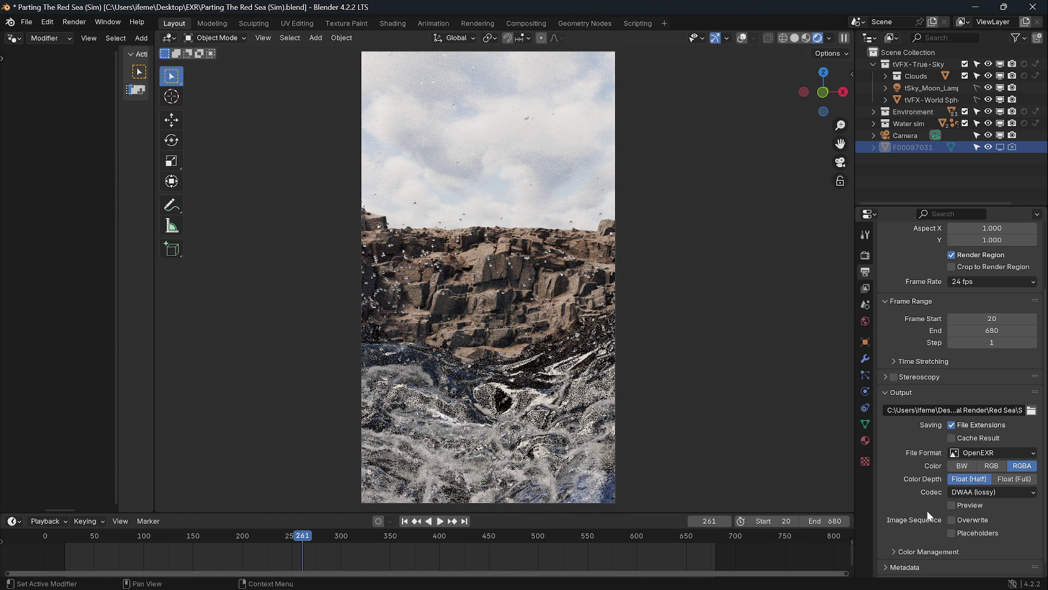
left_click(1014, 450)
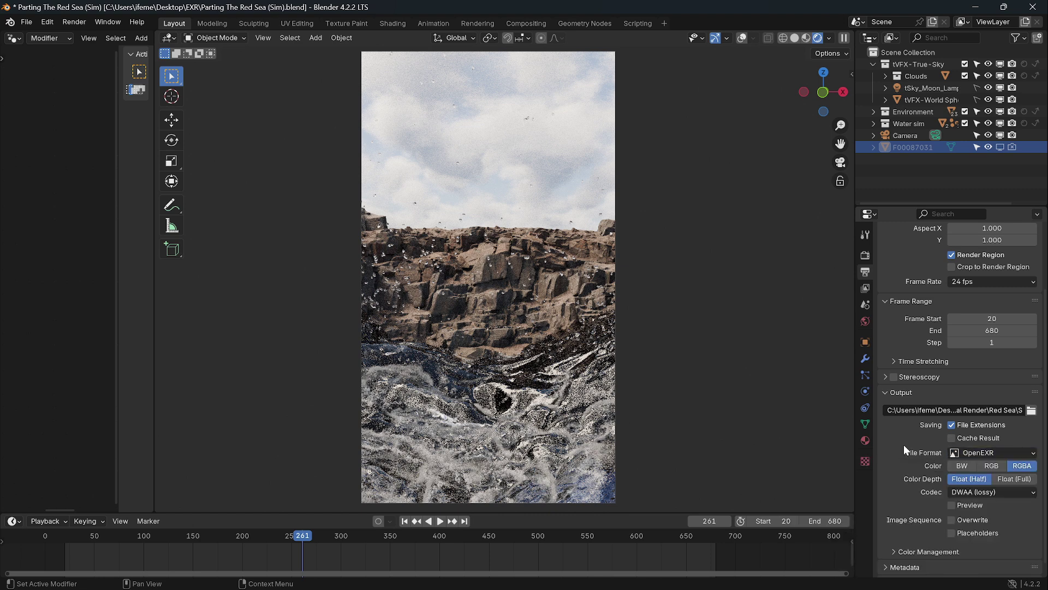
left_click(977, 491)
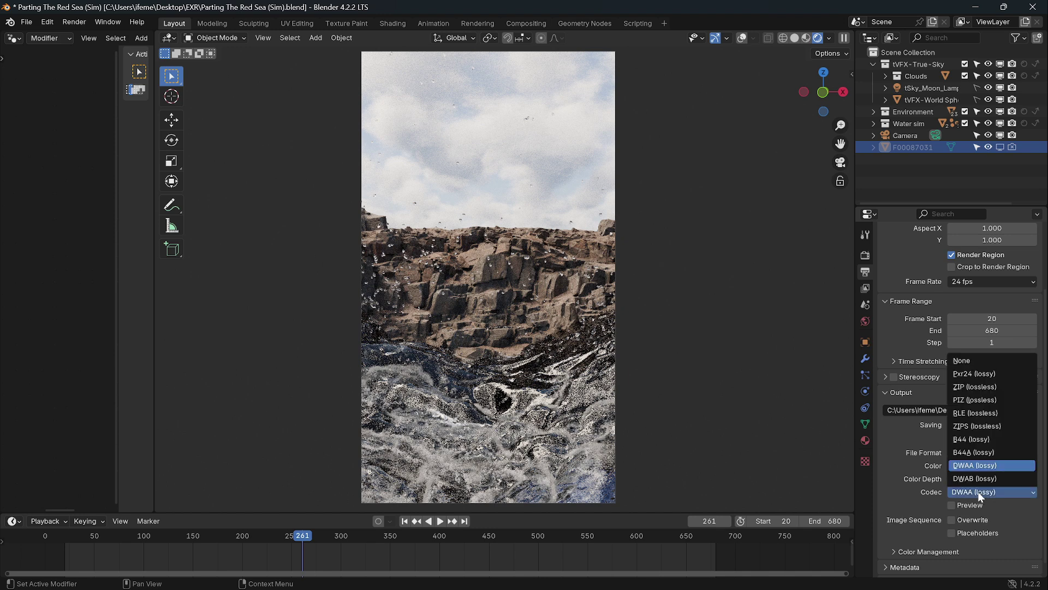
left_click(977, 464)
scroll(924, 516, "down", 1)
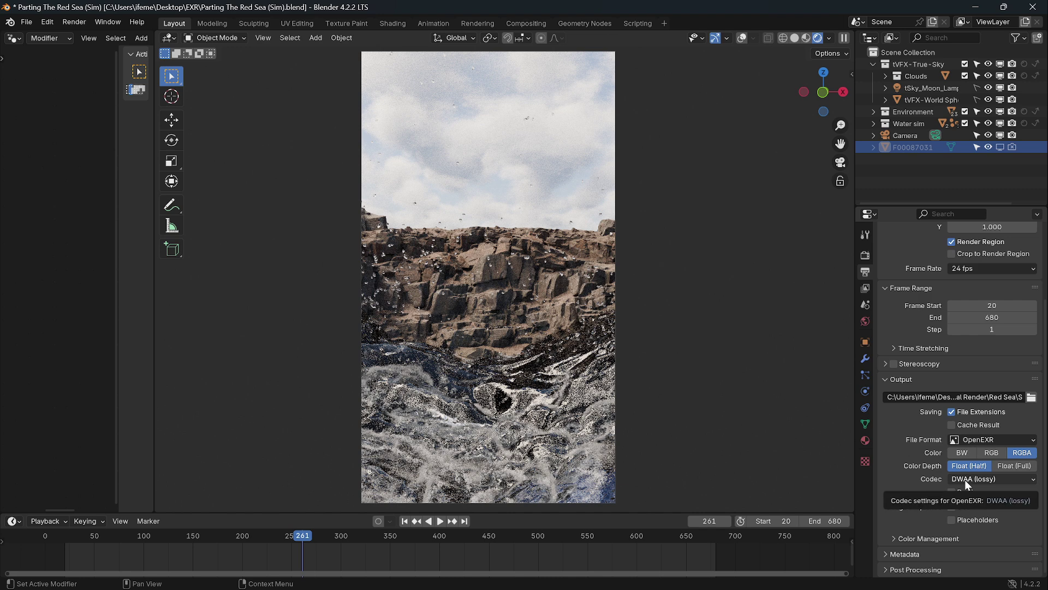
Step: Try the Override option in the output color management and return it to Follow Scene
left_click(893, 537)
scroll(954, 487, "down", 2)
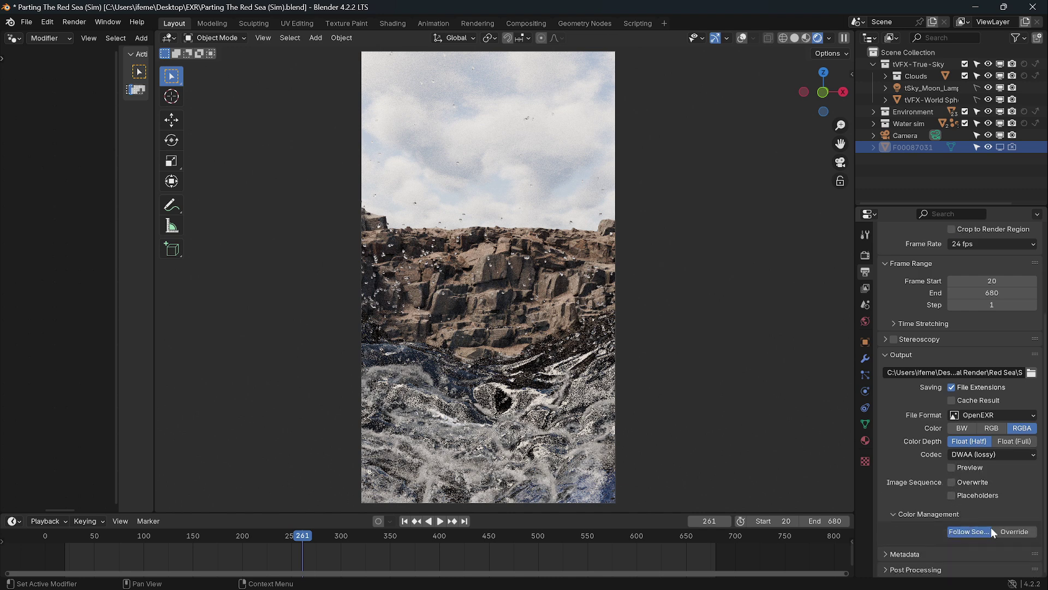
left_click(1008, 533)
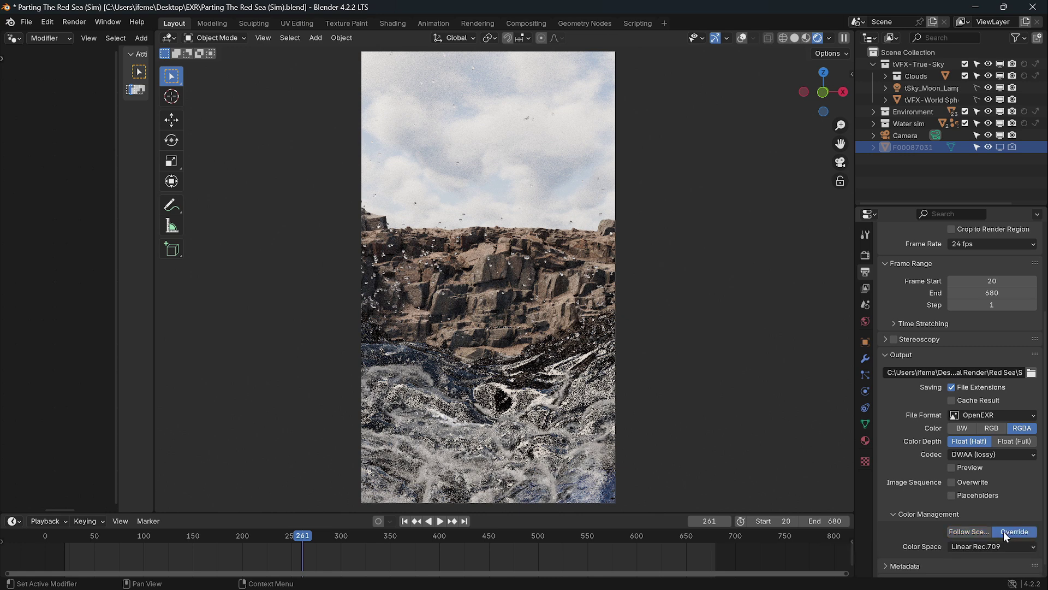
scroll(994, 540, "down", 1)
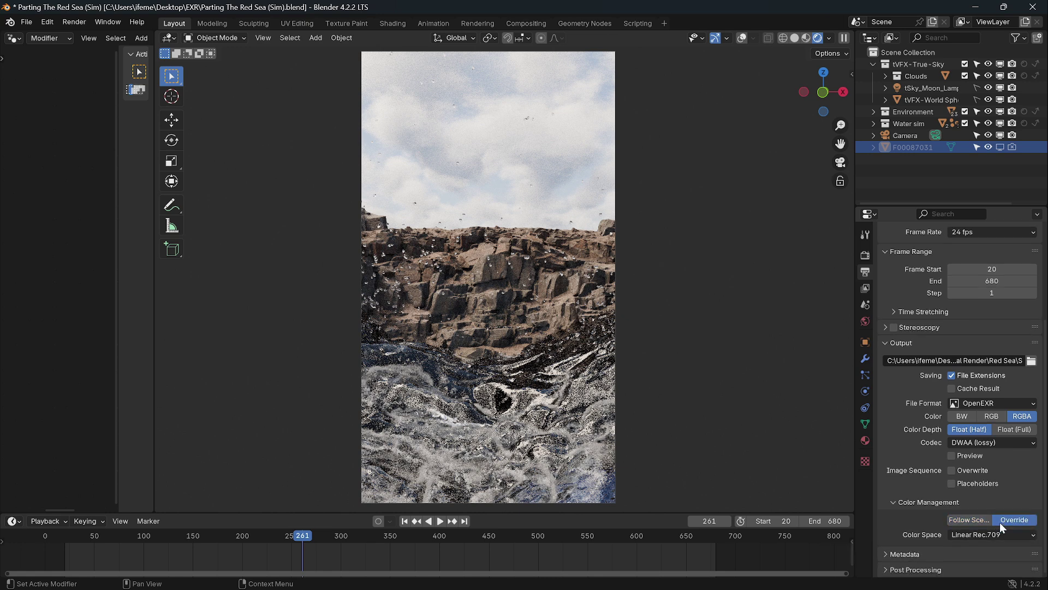
left_click(972, 522)
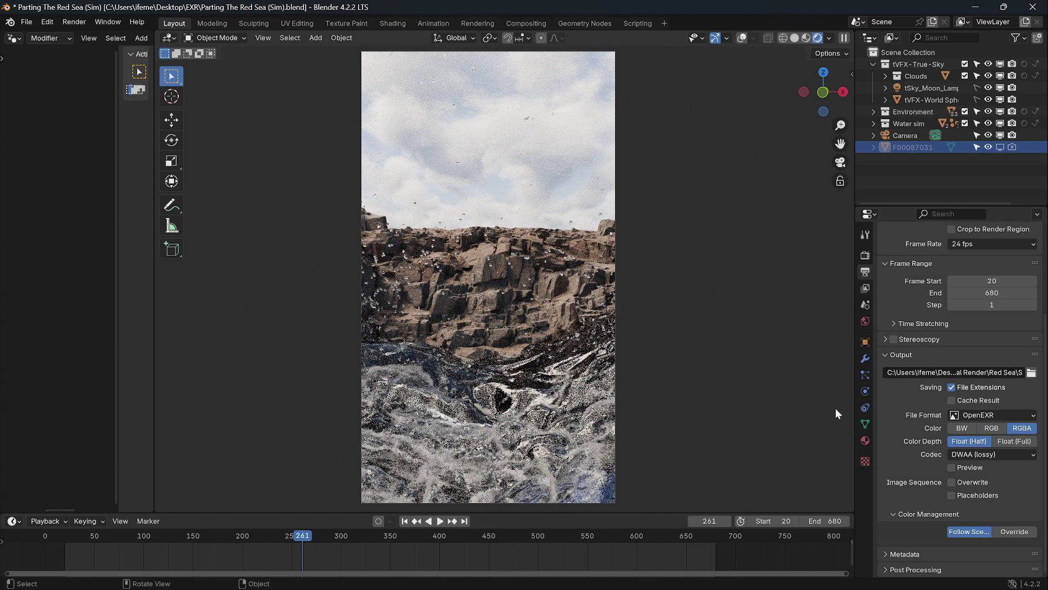
Step: Review the scene's color management settings in the render properties and return to the output properties
left_click(863, 256)
scroll(950, 445, "down", 10)
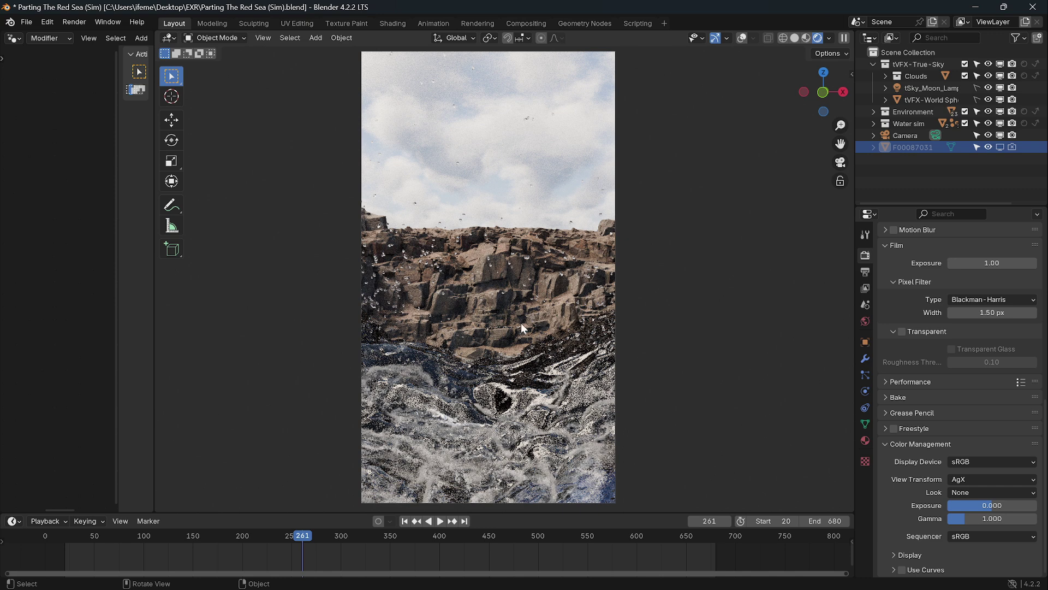
left_click(865, 272)
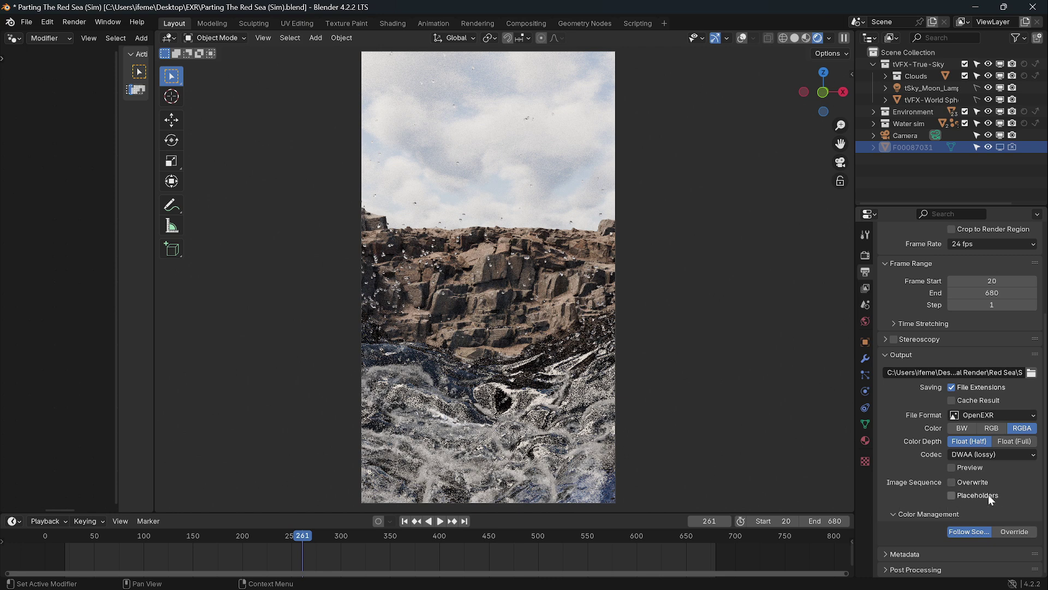
Step: Render the current frame as a still image
left_click(73, 22)
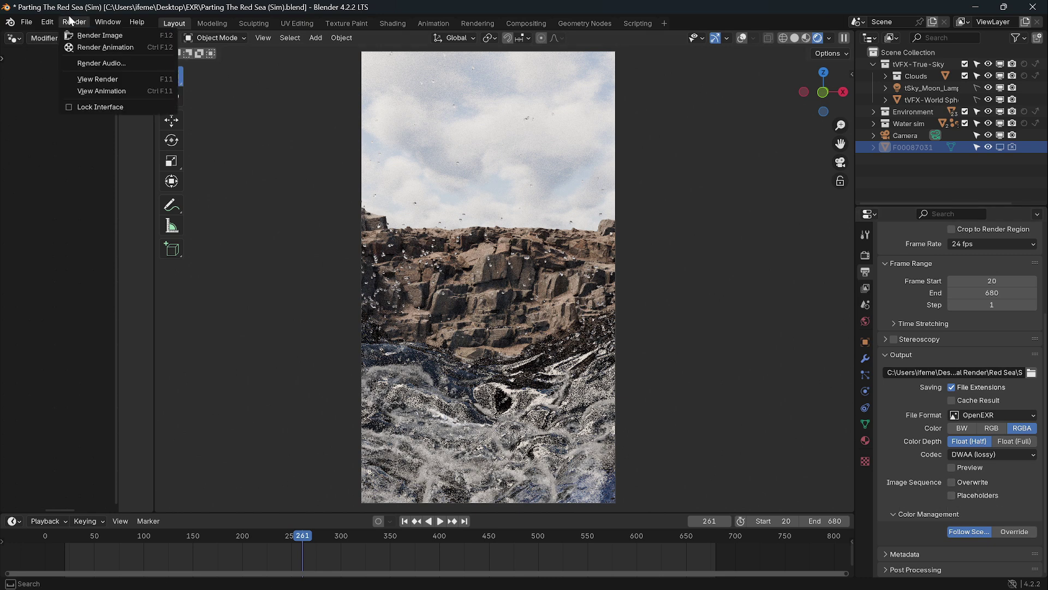
left_click(92, 34)
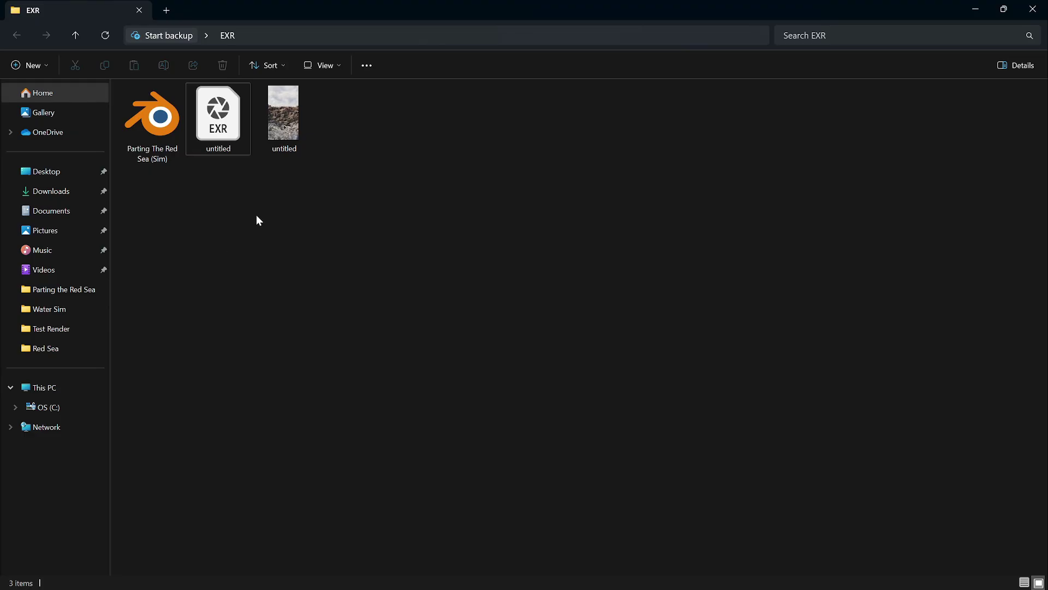
Step: In File Explorer's EXR folder, compare the two untitled renders and view untitled.png before closing it
left_click(229, 127)
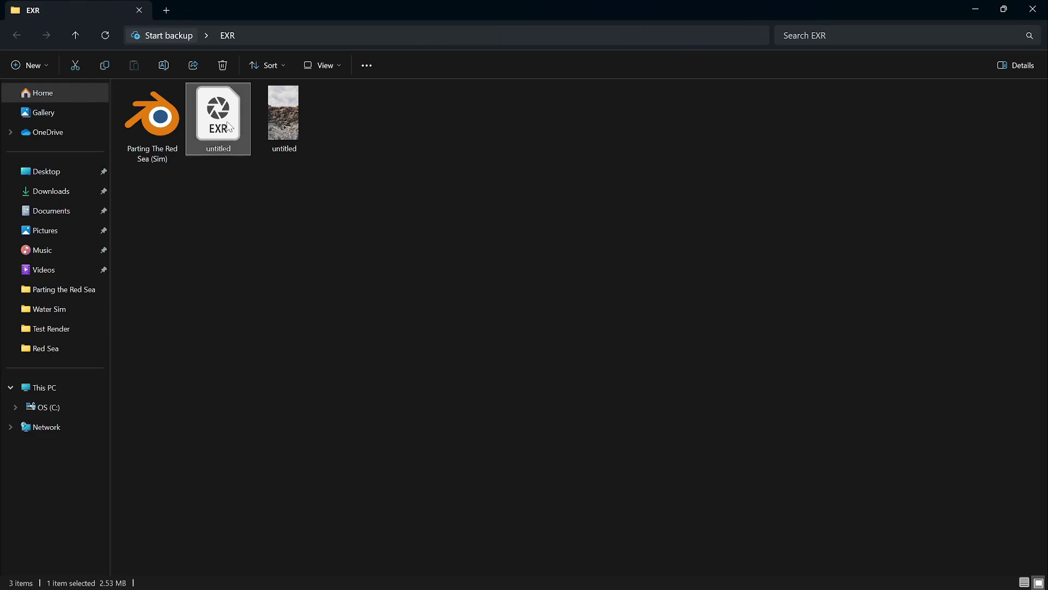
left_click(298, 112)
double_click(301, 117)
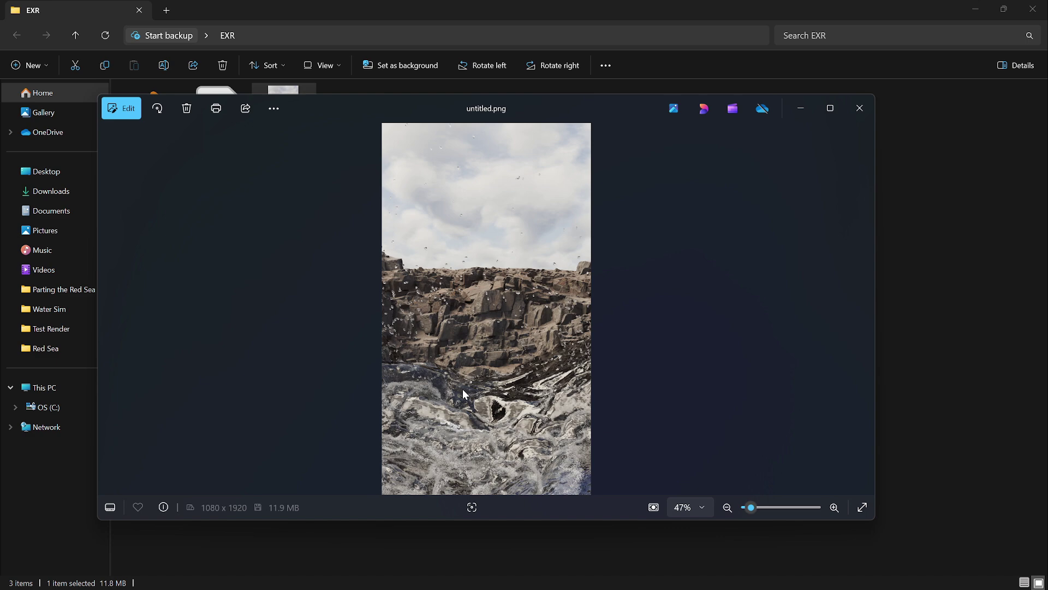
left_click(857, 107)
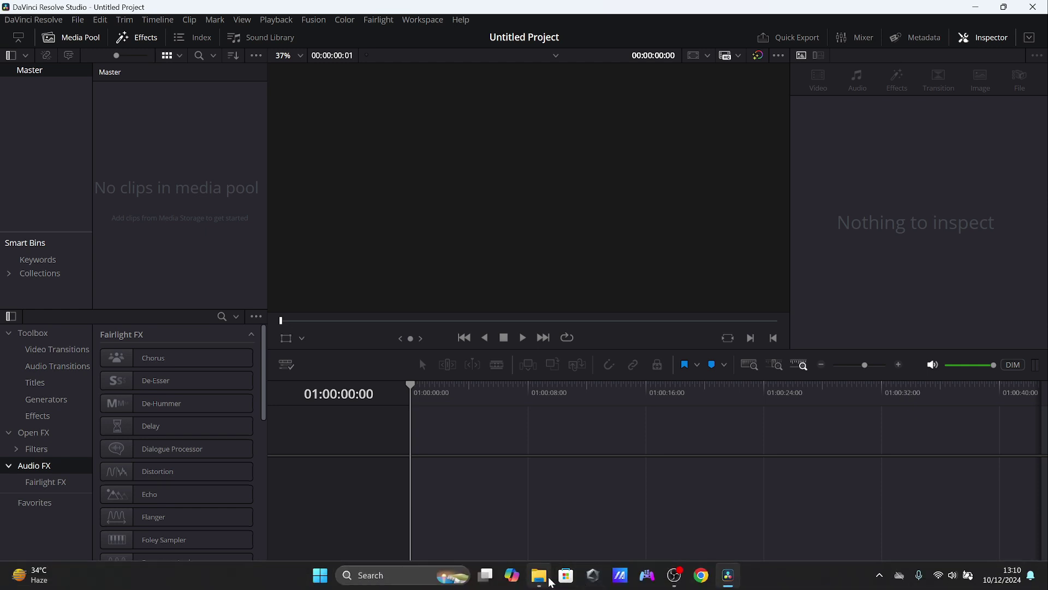
Step: In DaVinci Resolve, import untitled.exr from the EXR folder and place it at the start of a new timeline
left_click(539, 574)
left_click_drag(411, 8, 580, 120)
left_click_drag(468, 235, 145, 177)
left_click(145, 177)
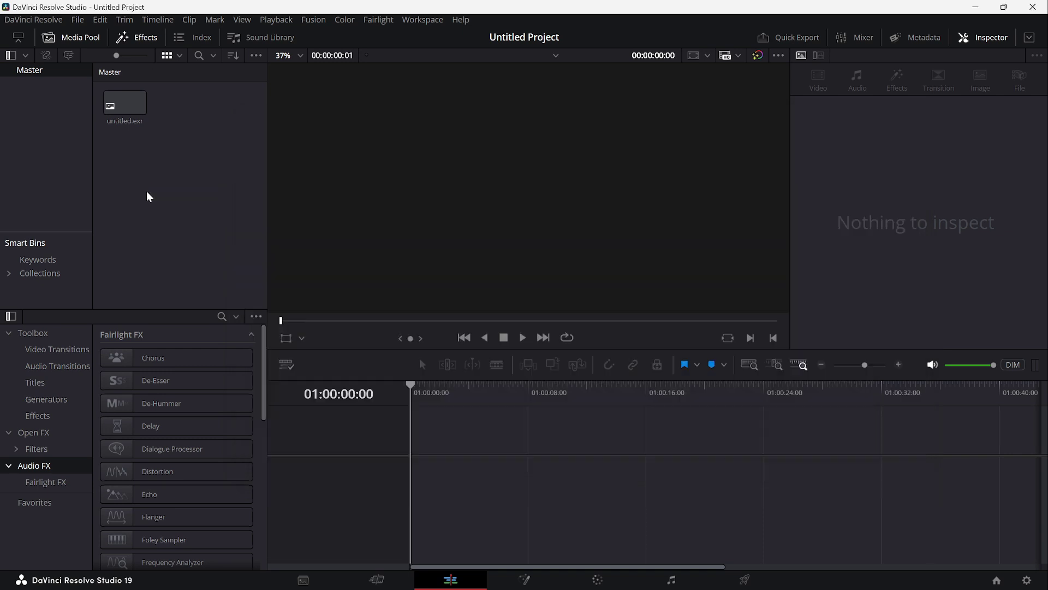
left_click_drag(125, 103, 414, 483)
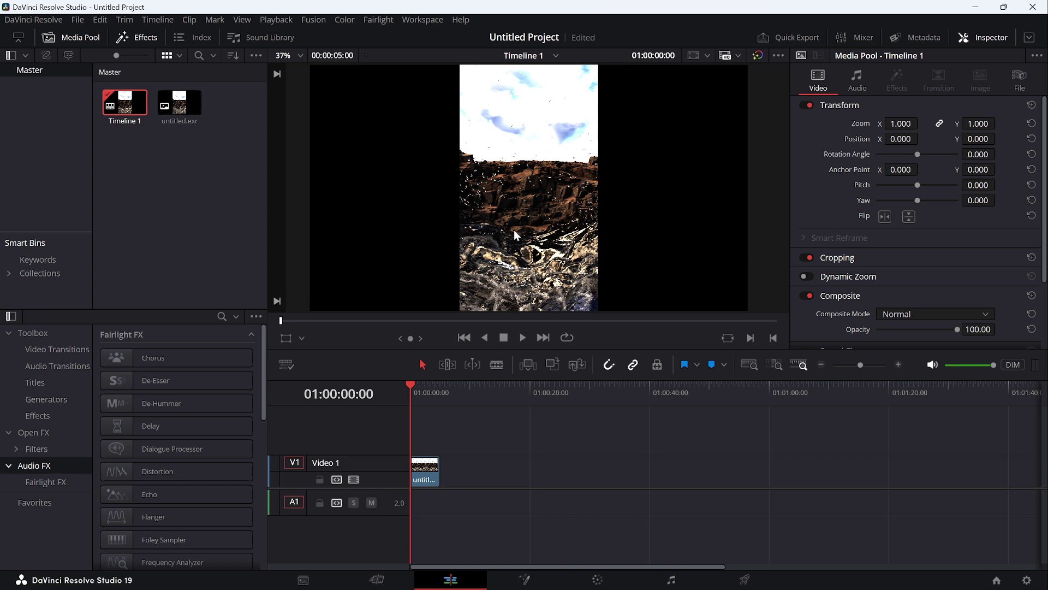
Step: Open the untitled.exr clip in Fusion and enlarge the node area so its node chain is visible
left_click(515, 585)
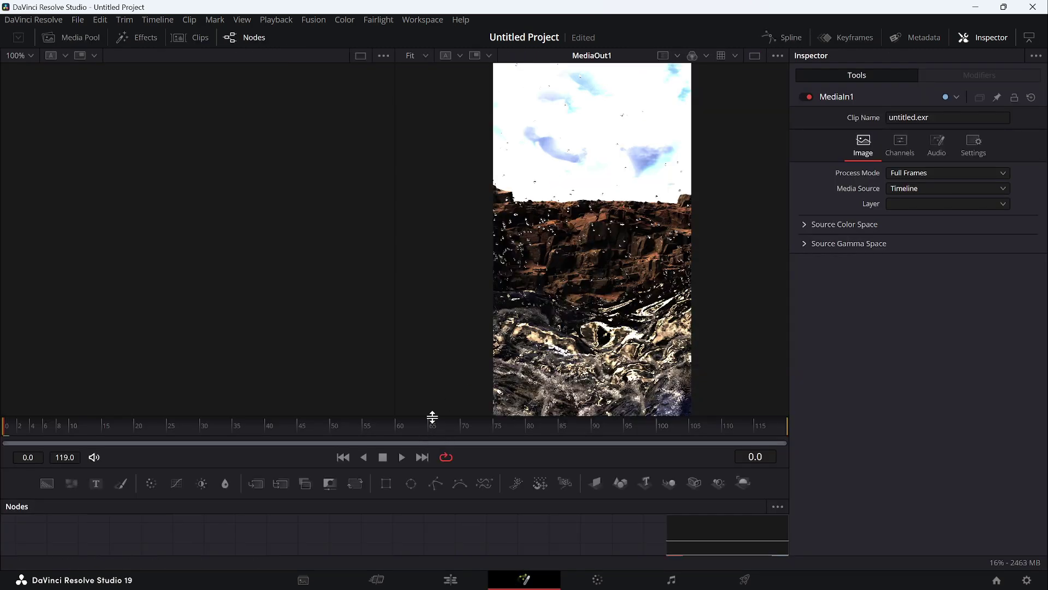
left_click_drag(430, 417, 440, 375)
left_click_drag(411, 488, 538, 487)
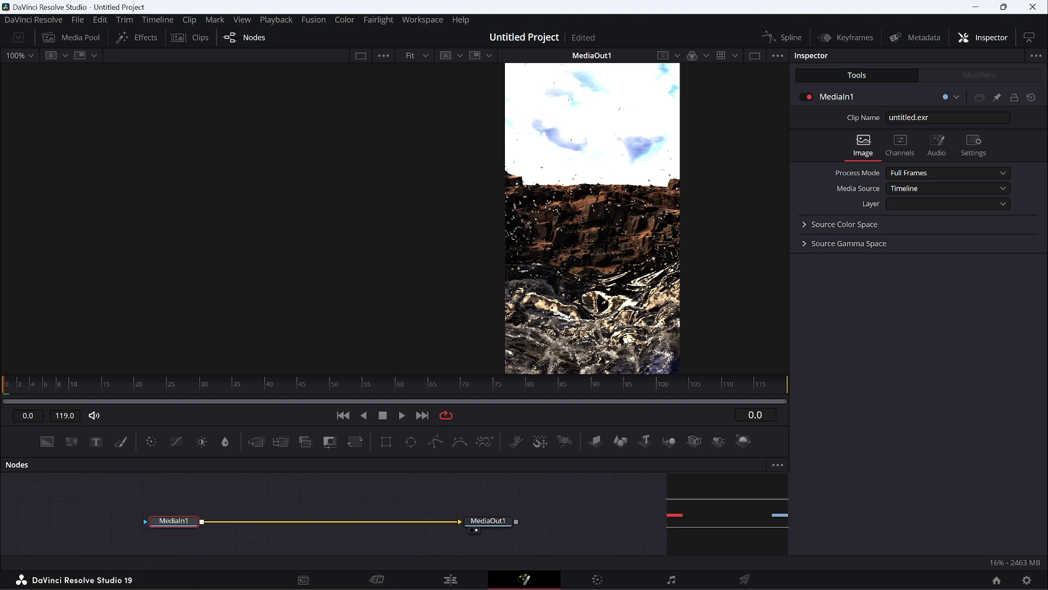
Step: Add untitled.png from the EXR folder to the node graph and view it beside the EXR output
left_click(539, 575)
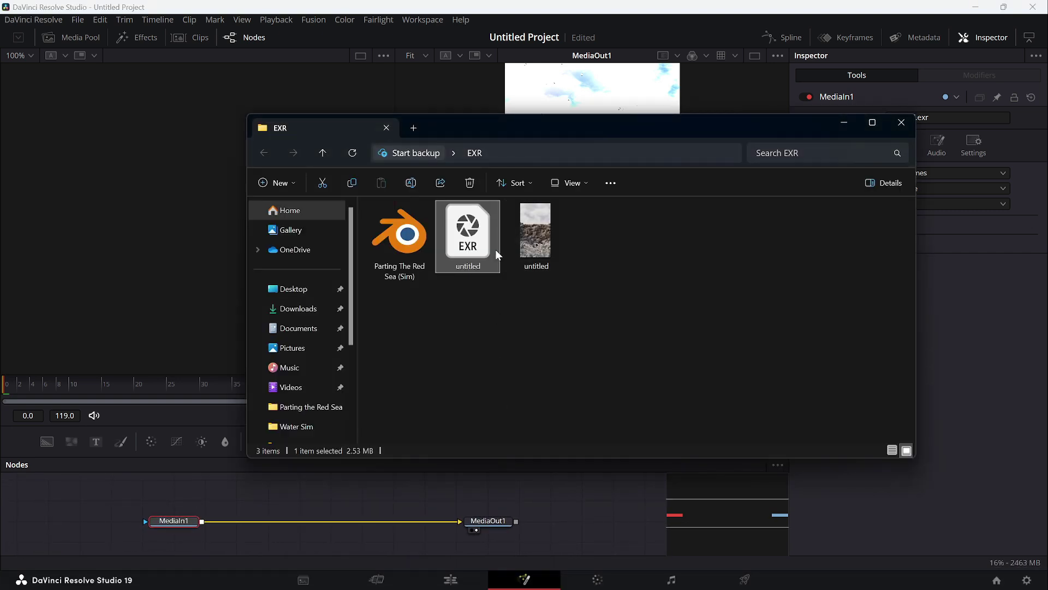
left_click(523, 236)
left_click_drag(537, 238, 104, 255)
left_click(97, 503)
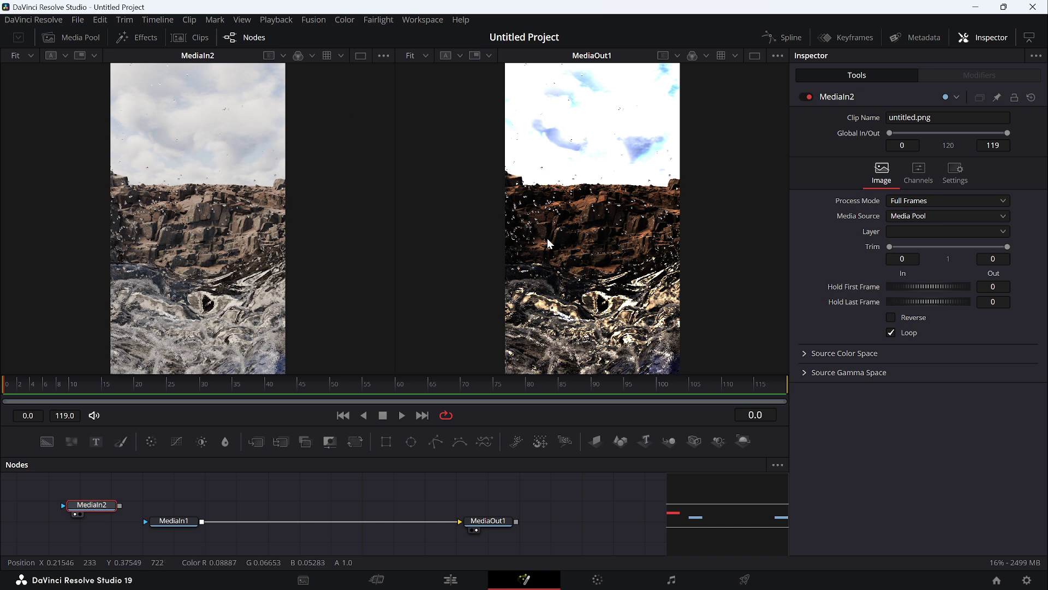
Step: Insert an OCIO Colorspace node between MediaIn1 and MediaOut1, spacing the nodes apart
left_click_drag(179, 519, 199, 519)
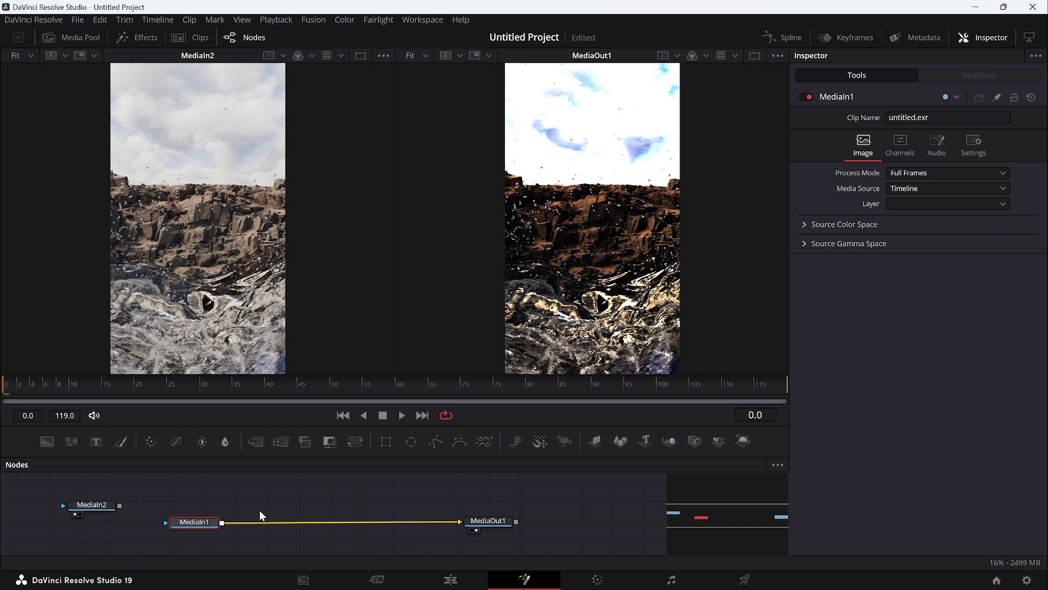
key("shift+space")
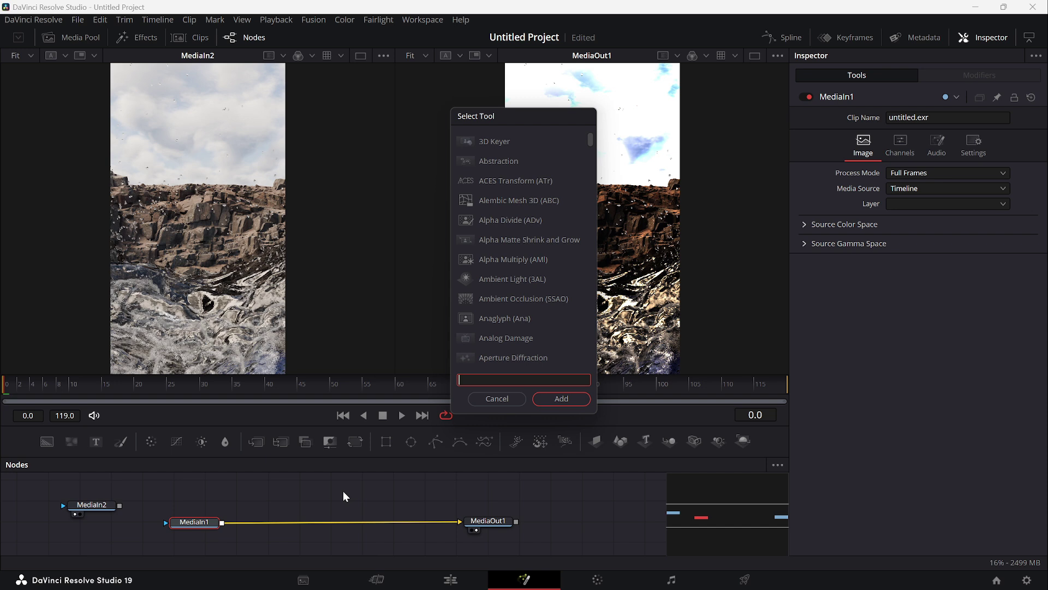
type("ocio")
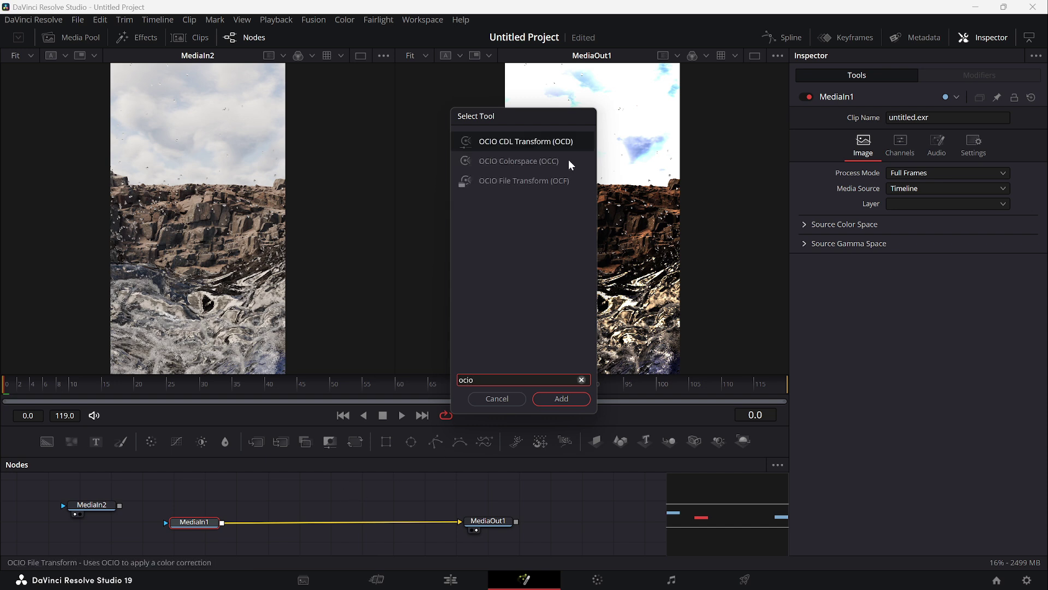
left_click(543, 162)
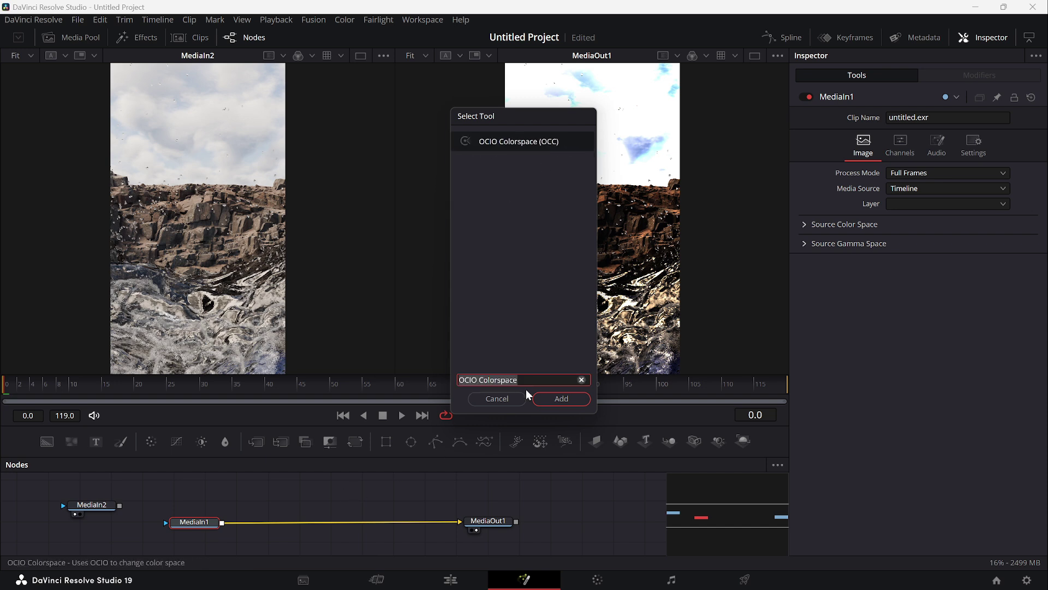
left_click(548, 399)
left_click_drag(252, 526, 290, 526)
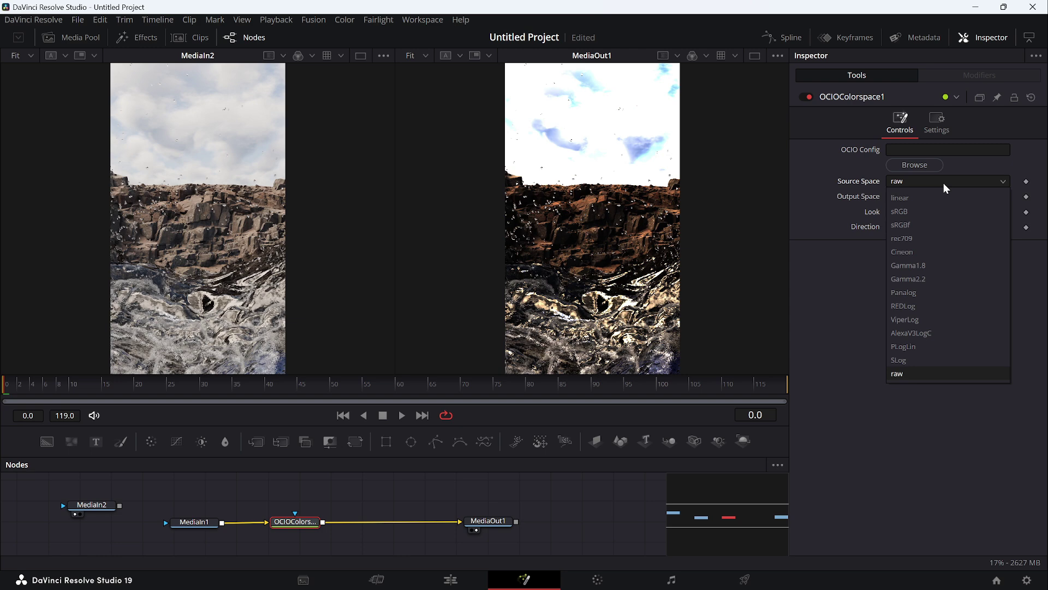
Step: Set the OCIO Colorspace node's source space to linear and its output space to sRGB
left_click(938, 198)
left_click(938, 196)
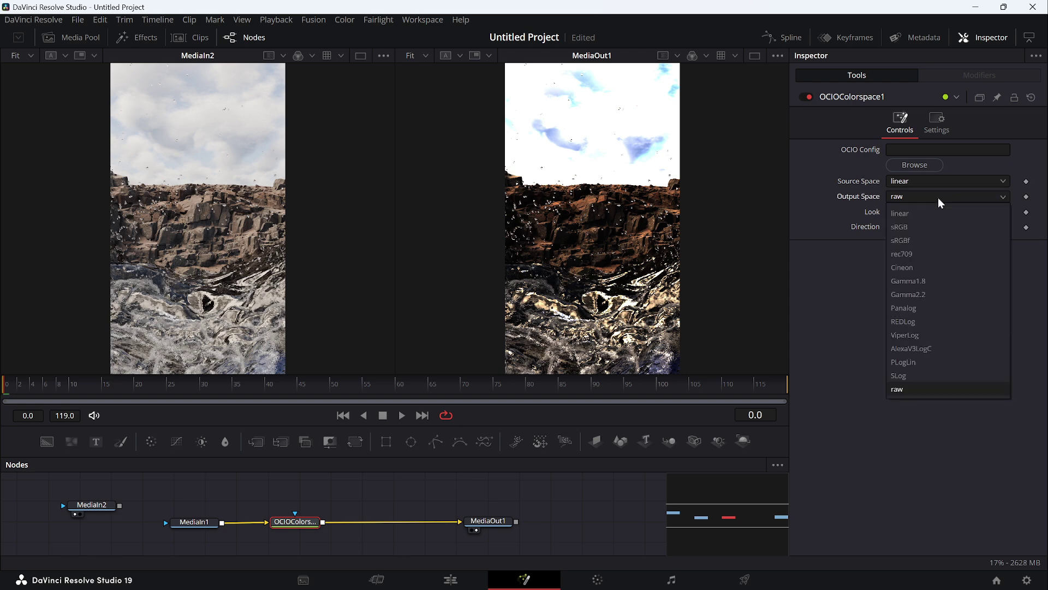
left_click(930, 227)
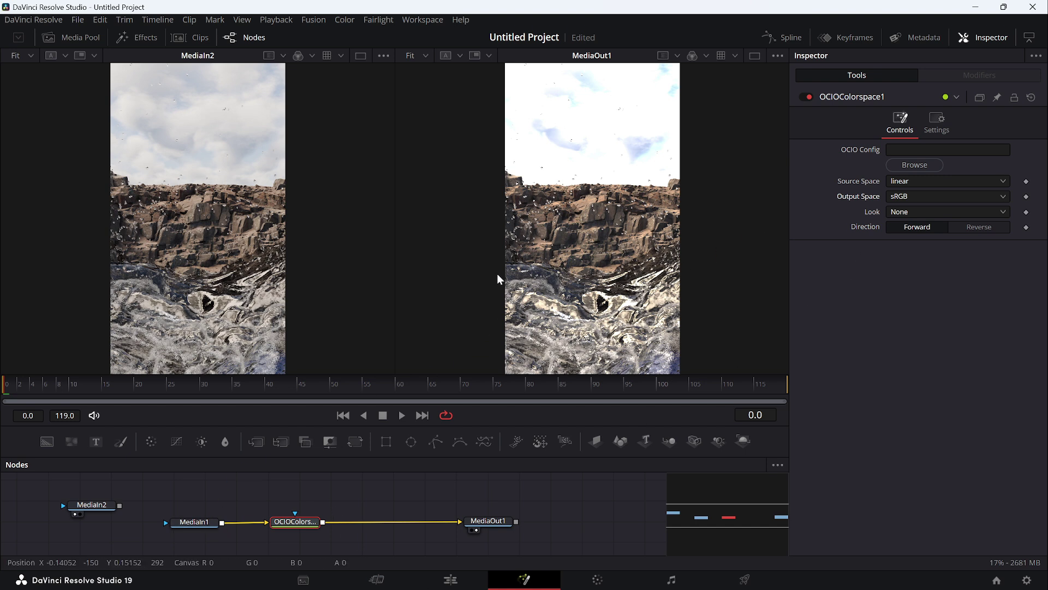
Step: Load config.ocio from Program Files\Blender Foundation\Blender 4.2\4.2\datafiles\colormanagement as the OCIO Colorspace node's config
left_click(916, 165)
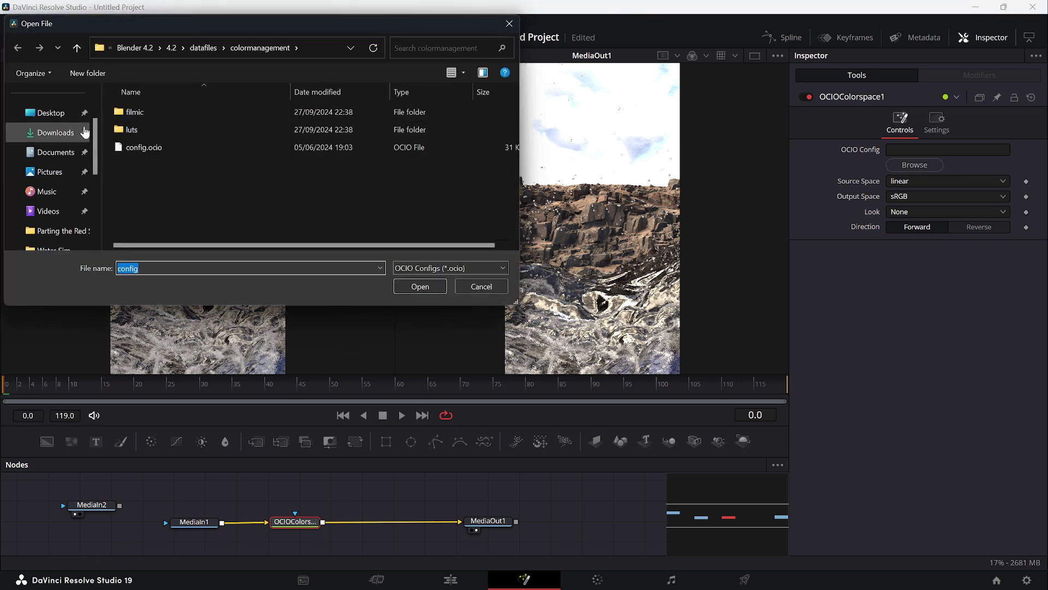
left_click(44, 212)
scroll(44, 210, "down", 3)
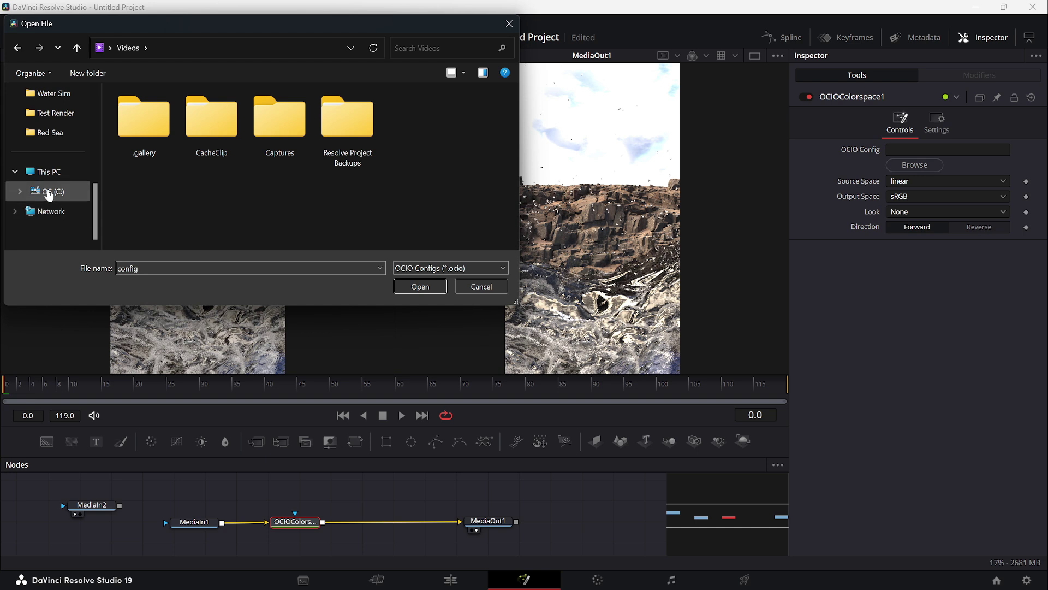
left_click(49, 193)
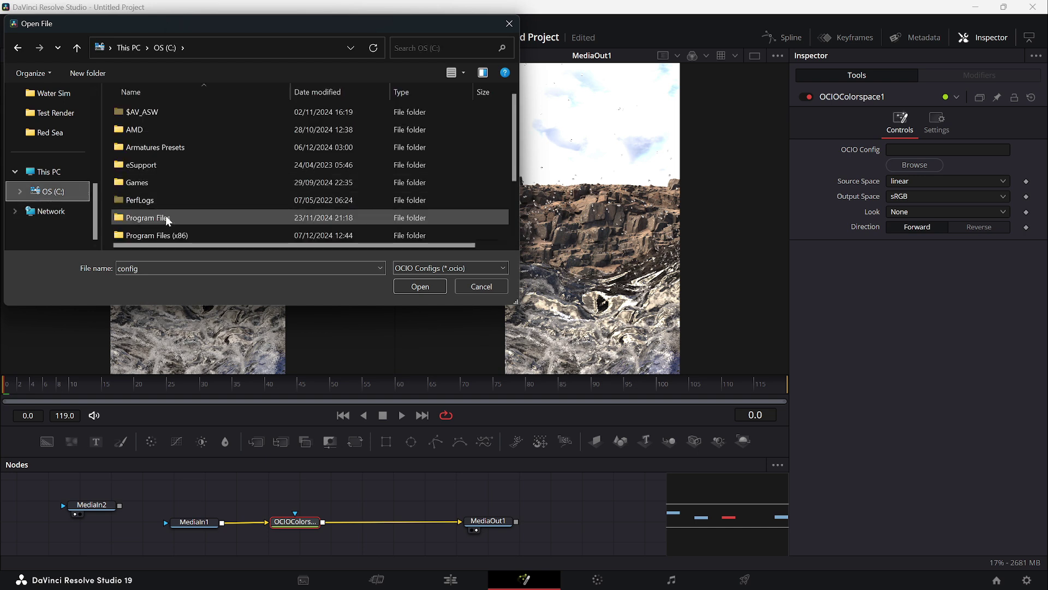
double_click(166, 216)
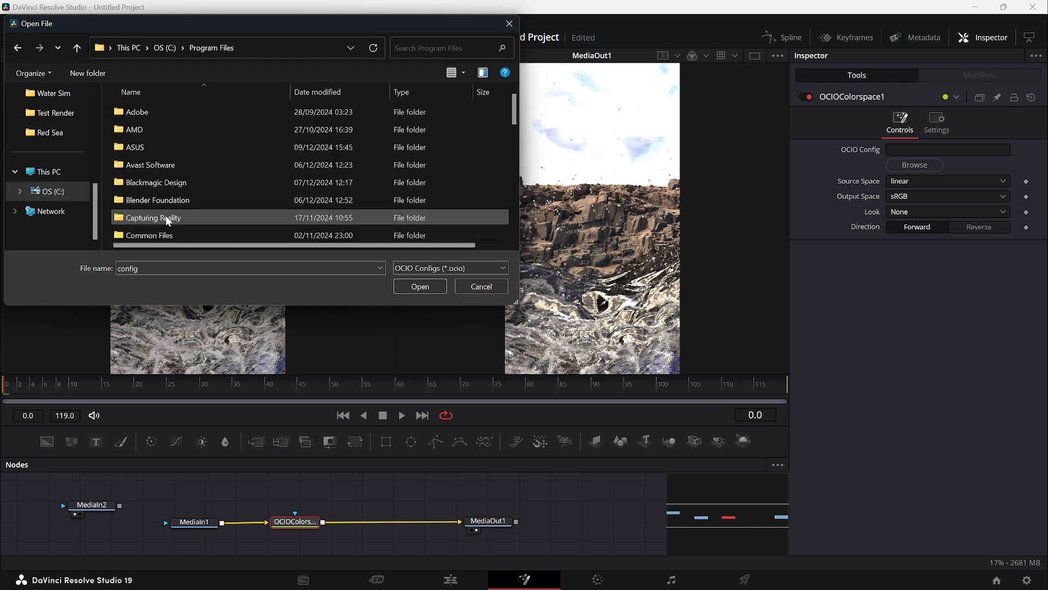
double_click(189, 199)
double_click(195, 107)
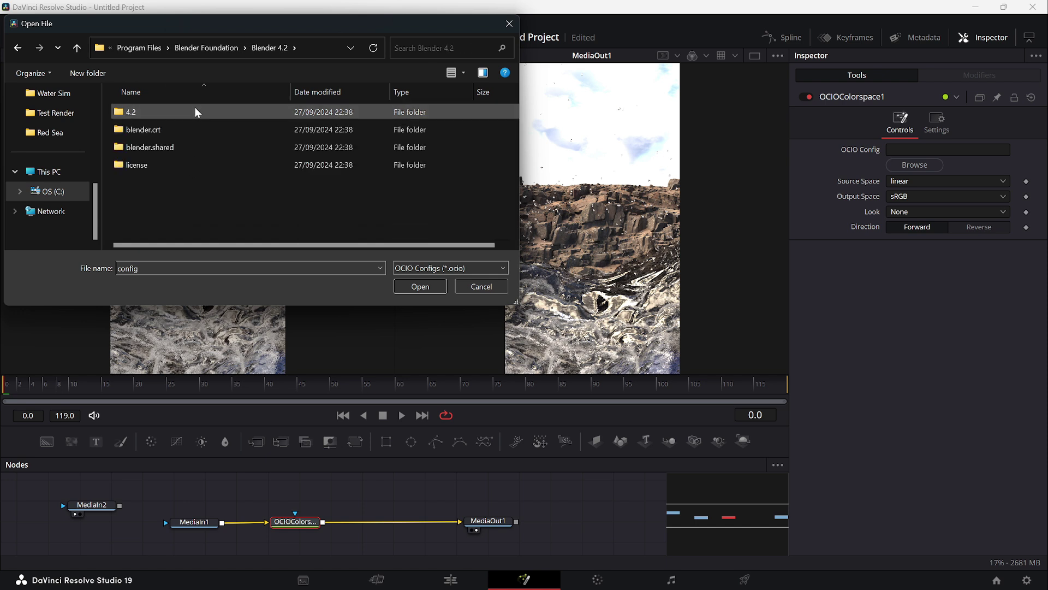
double_click(197, 113)
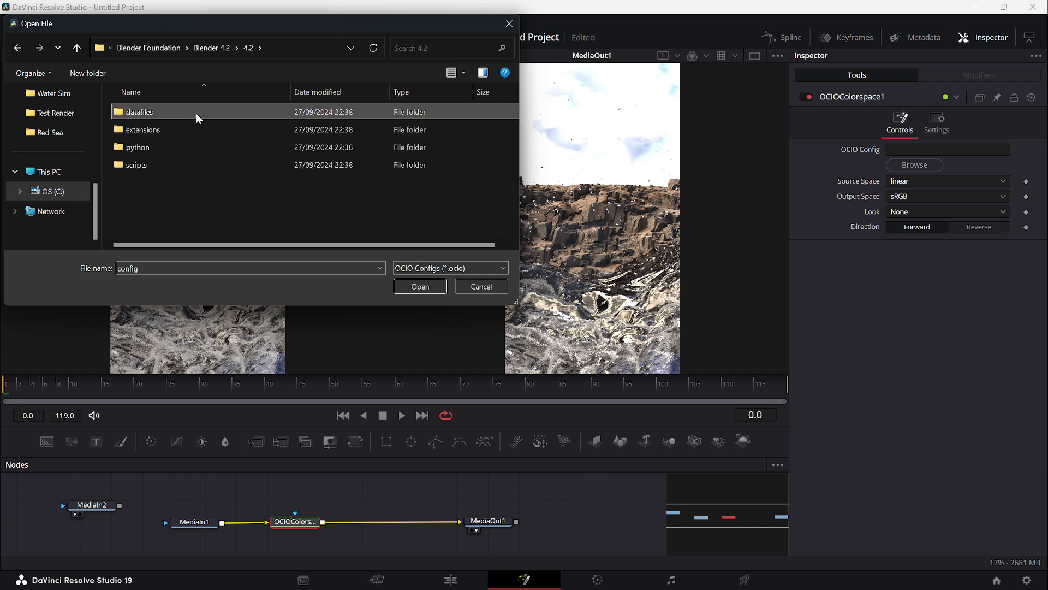
double_click(196, 113)
double_click(196, 128)
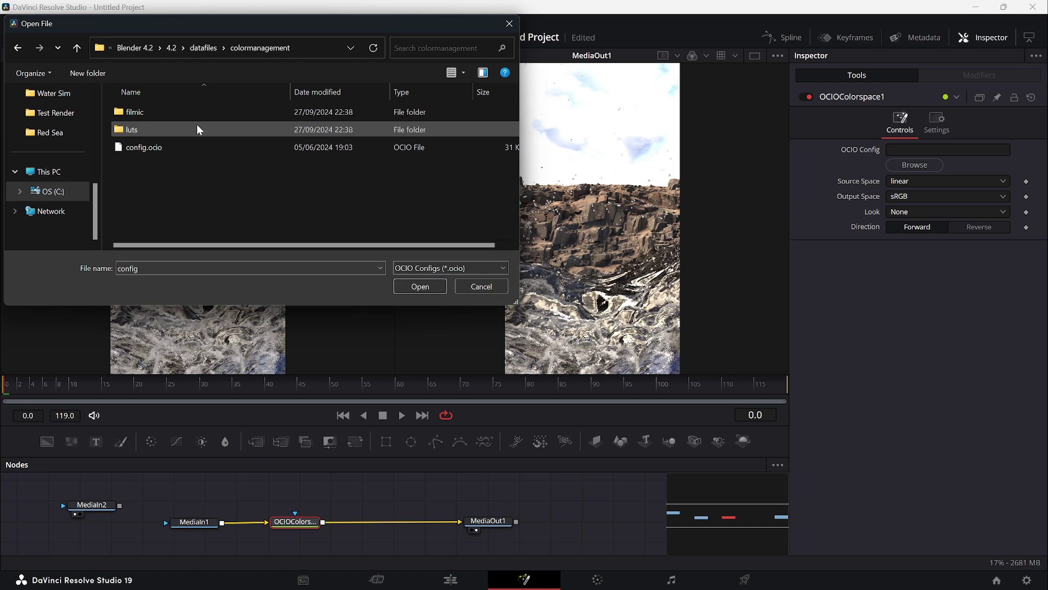
left_click(165, 149)
left_click(411, 284)
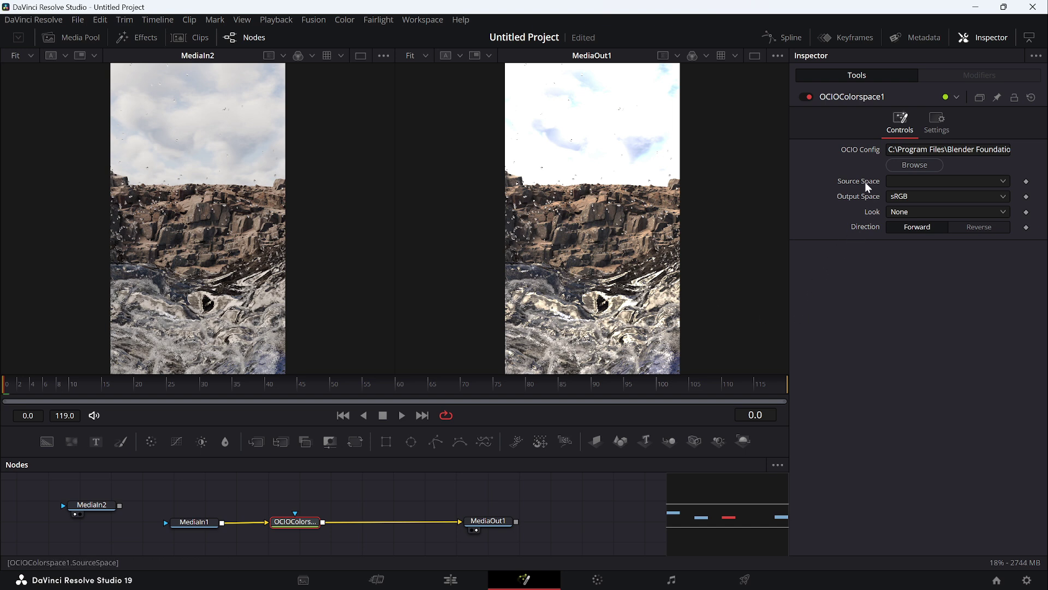
Step: Set the OCIO Colorspace node's source space to Linear Rec.709 and output space to AgX Base sRGB, and move the node closer to MediaOut1
left_click(895, 183)
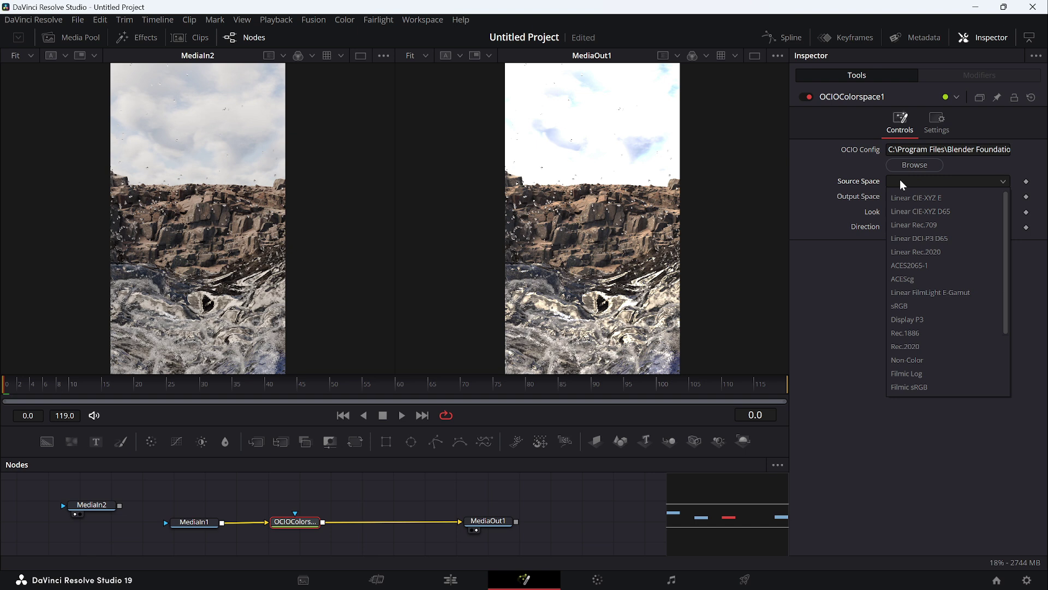
left_click(935, 224)
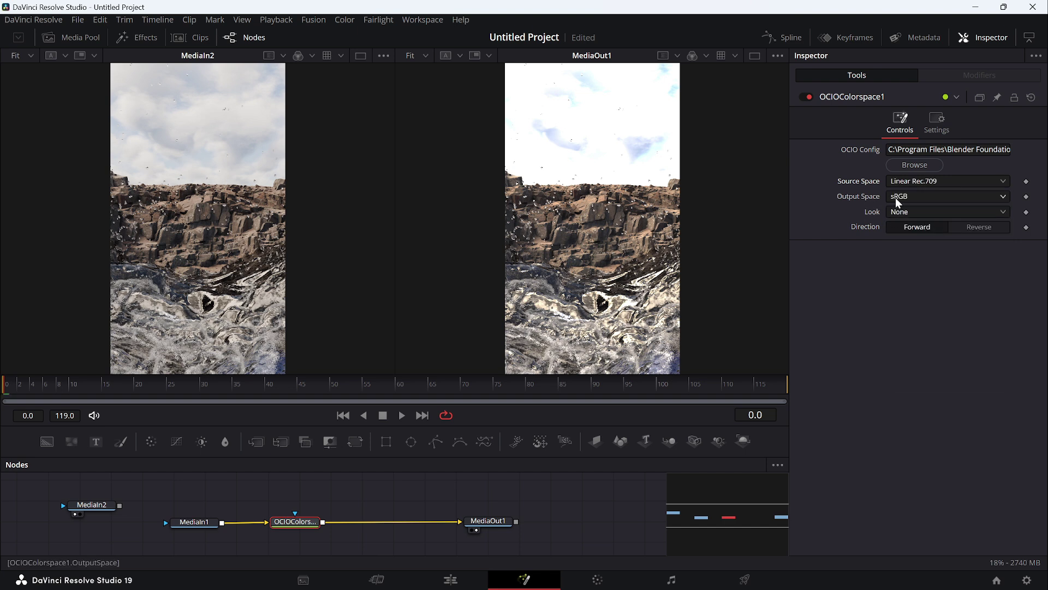
left_click(895, 197)
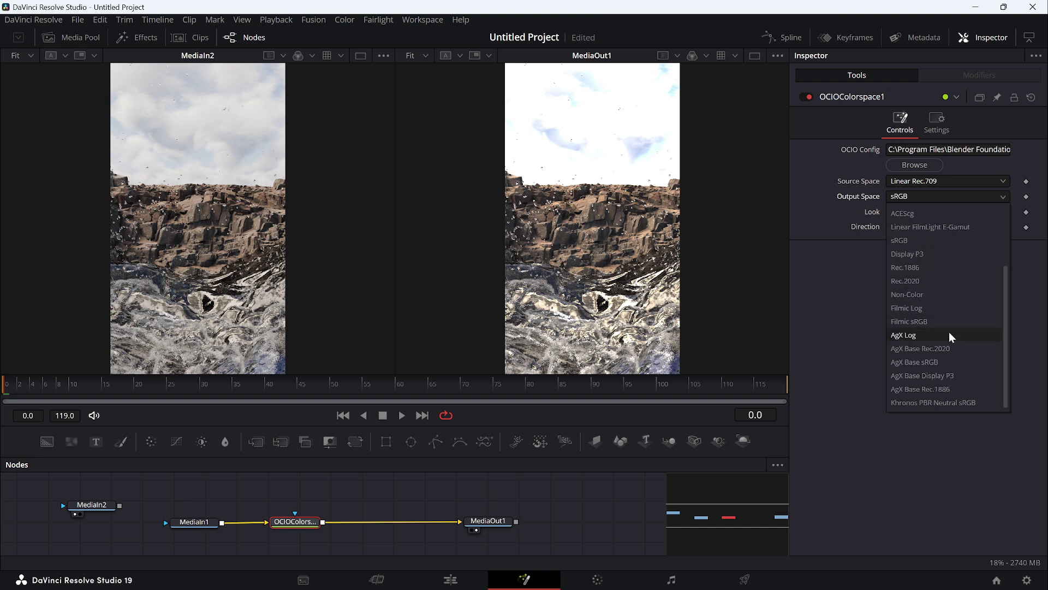
scroll(949, 331, "up", 3)
scroll(949, 339, "down", 3)
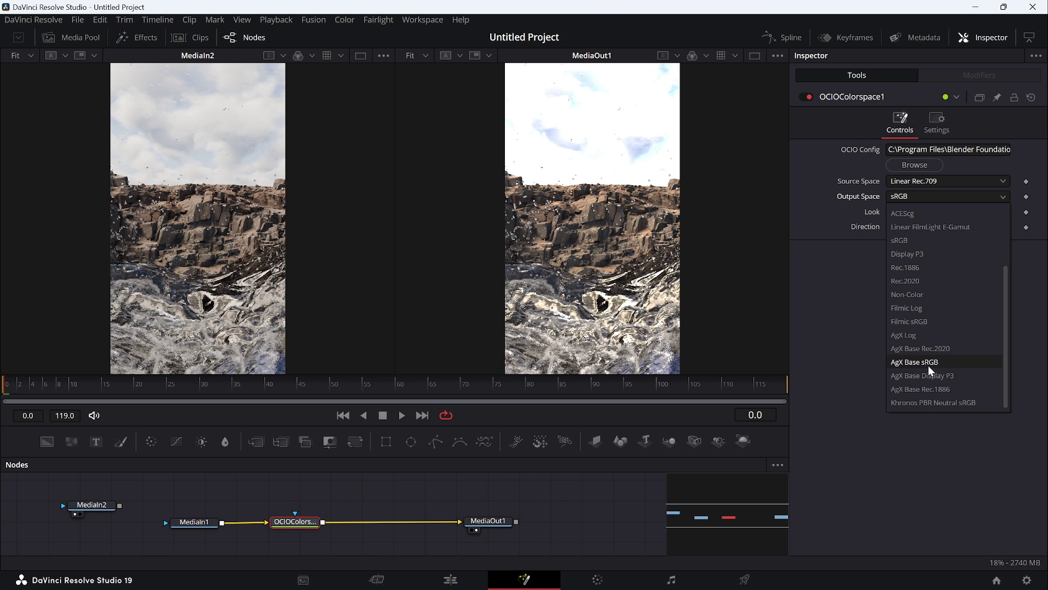
left_click(928, 367)
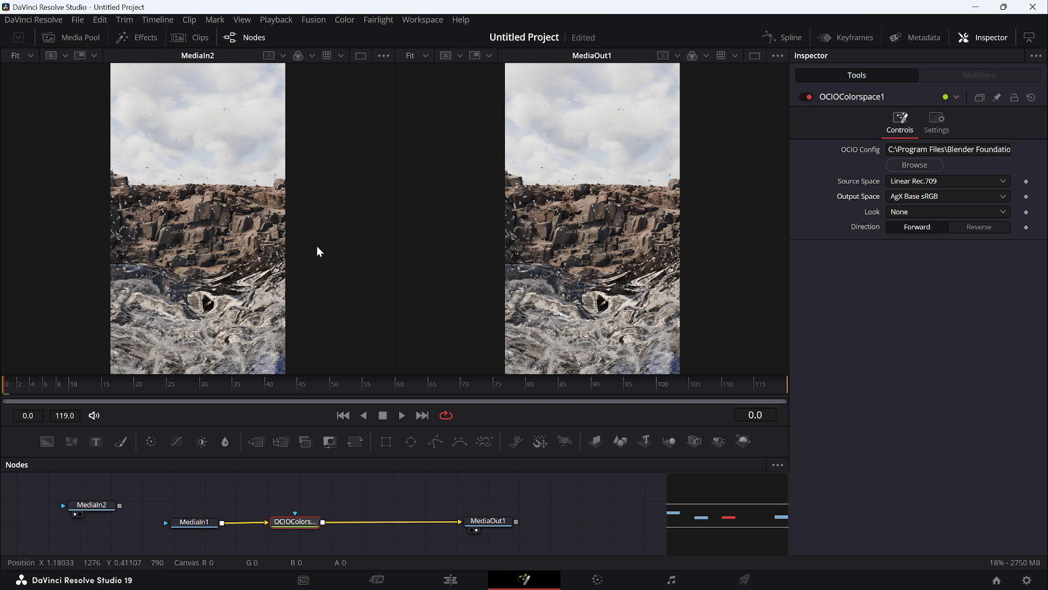
left_click_drag(302, 522, 367, 522)
Step: Try Filmic Log and Filmic sRGB as the output space, and return it to AgX Base sRGB
left_click(929, 197)
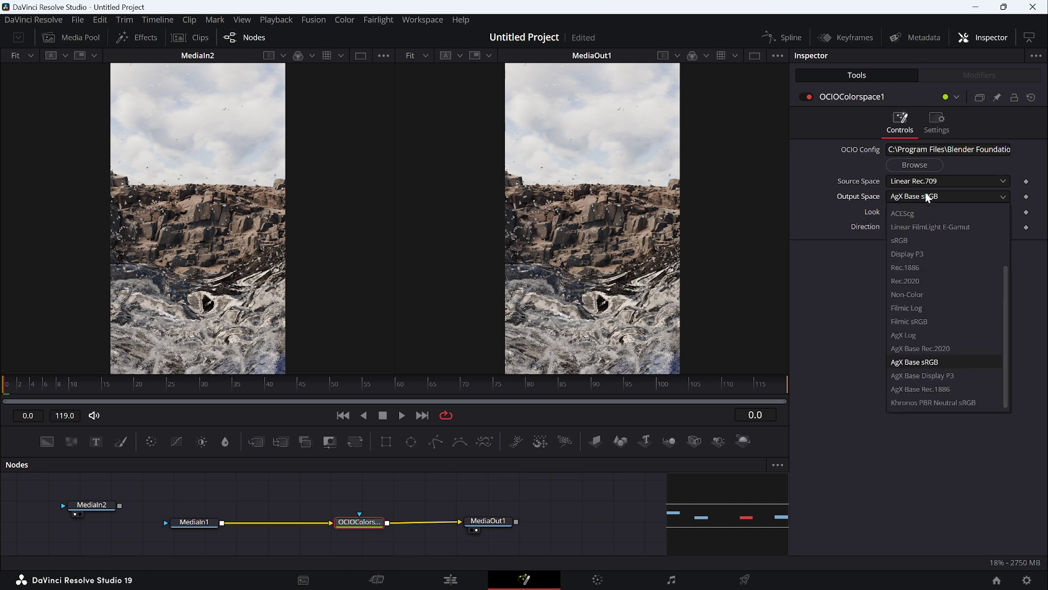
left_click(943, 308)
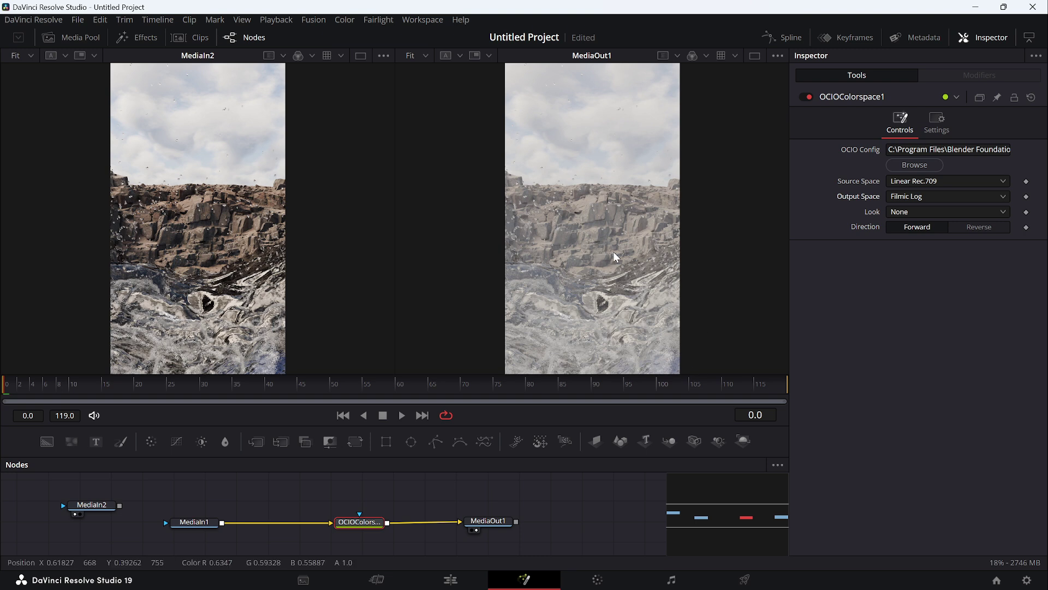
left_click(912, 198)
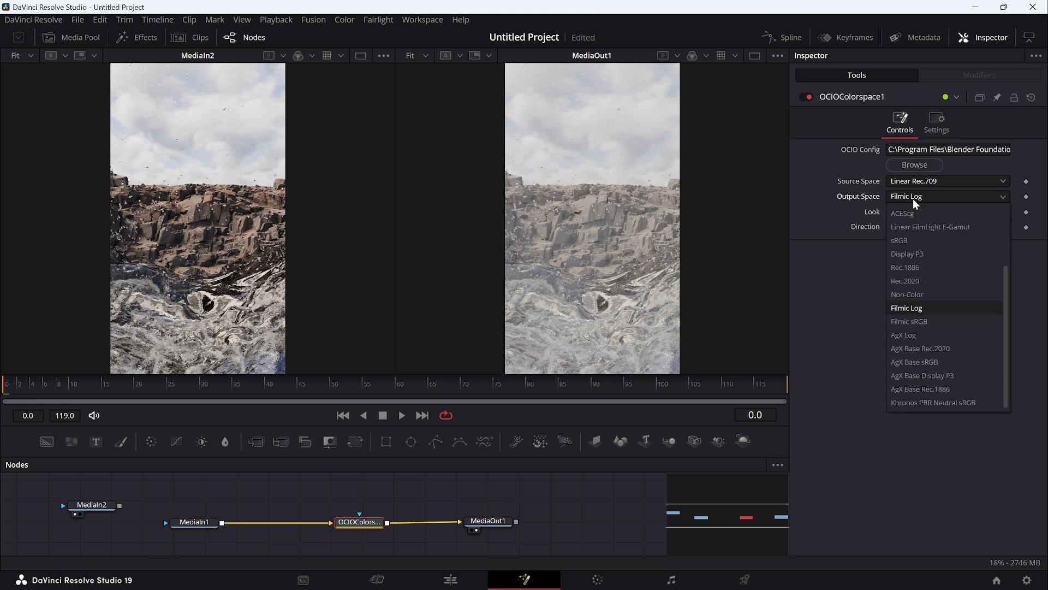
left_click(932, 322)
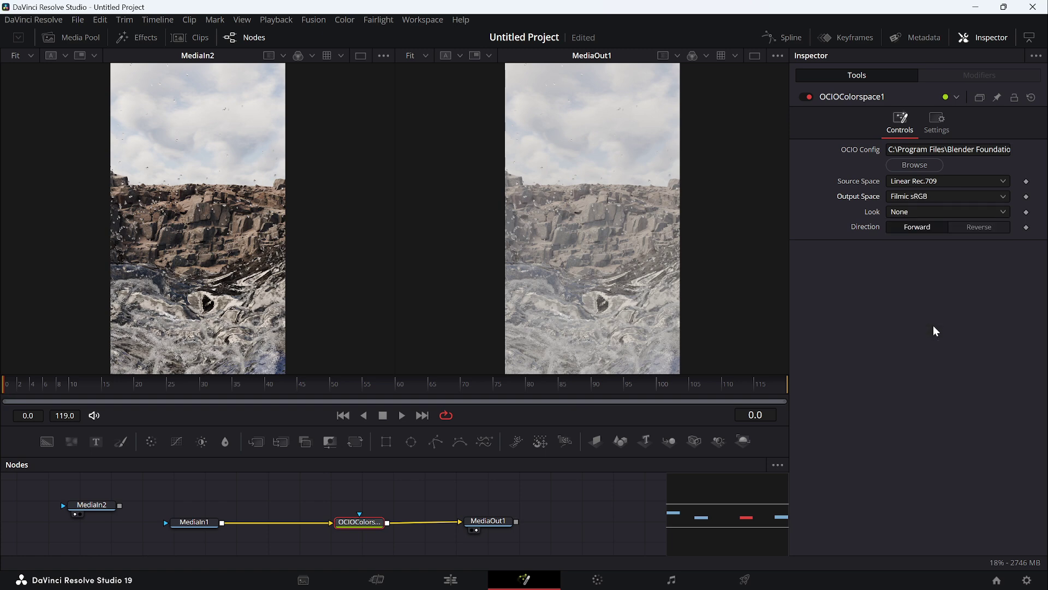
left_click(909, 195)
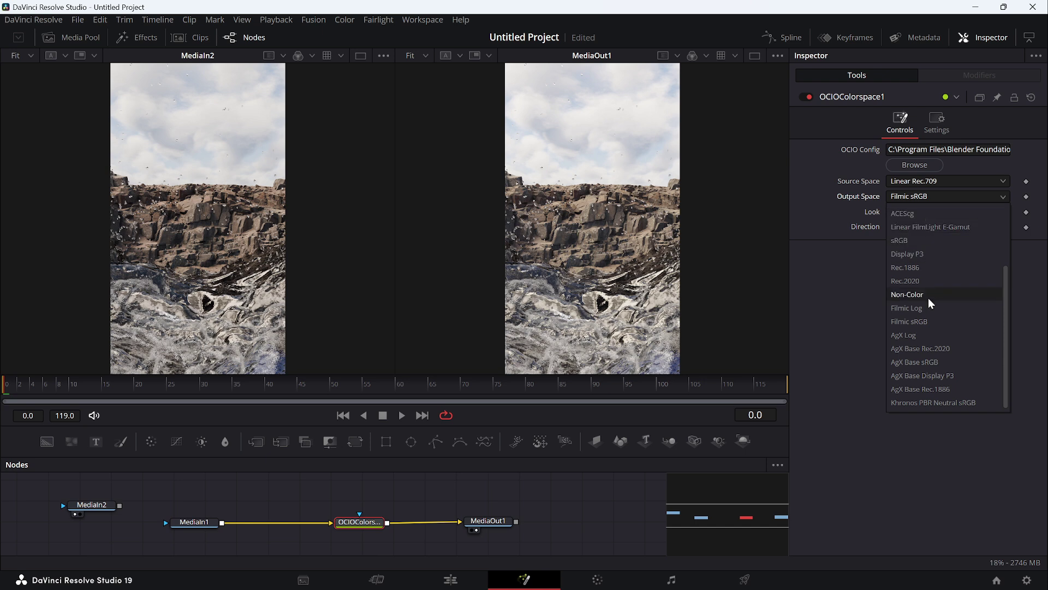
left_click(945, 362)
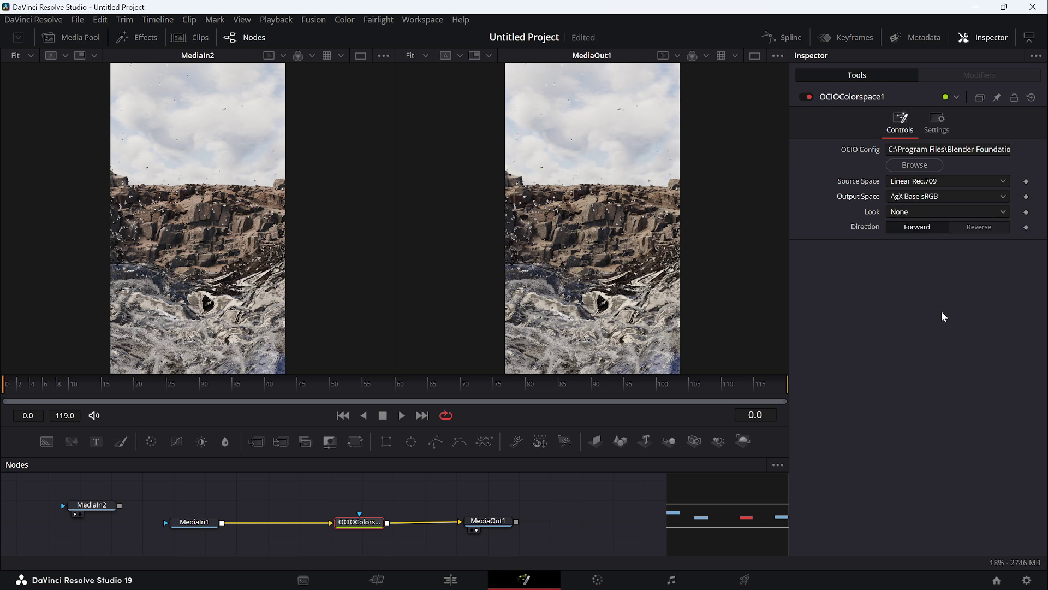
left_click(903, 210)
left_click(902, 208)
left_click(917, 199)
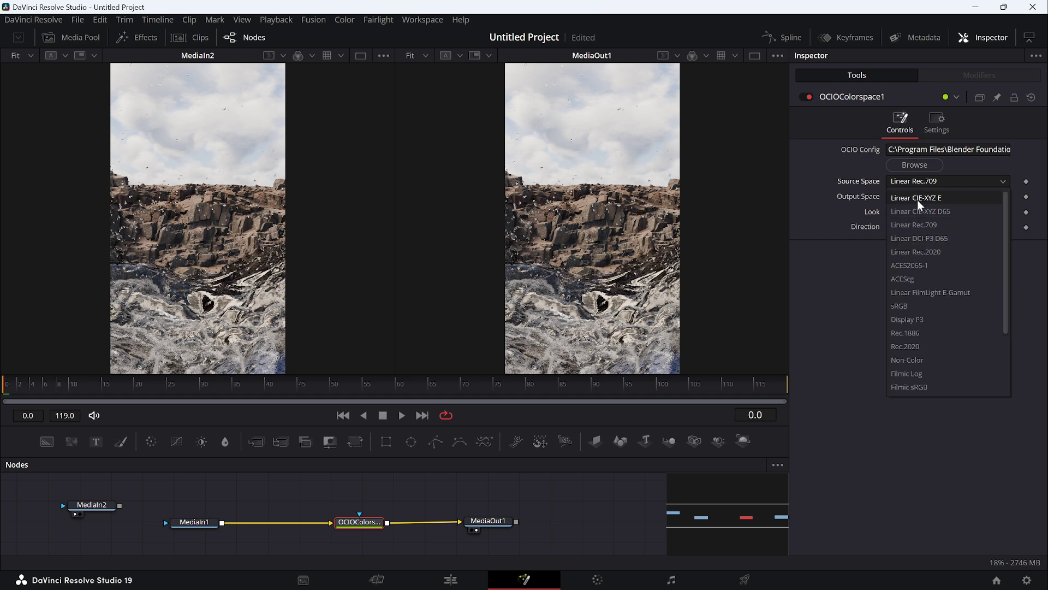
left_click(918, 197)
left_click(905, 209)
left_click(905, 210)
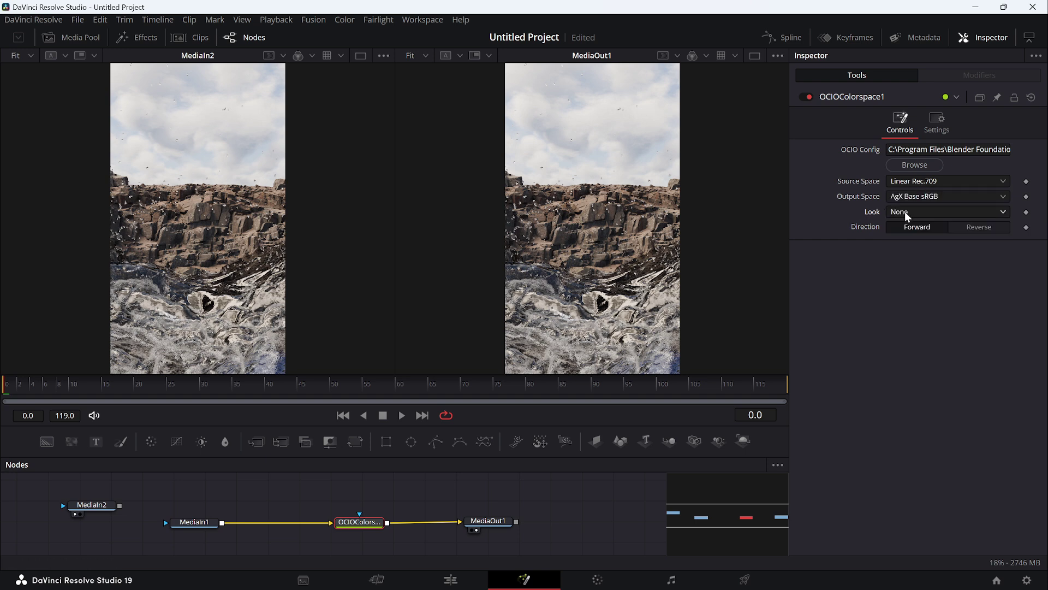
left_click(908, 211)
Step: Check the available looks with Filmic Log as the output space, and restore the output space to AgX Base sRGB
left_click(919, 196)
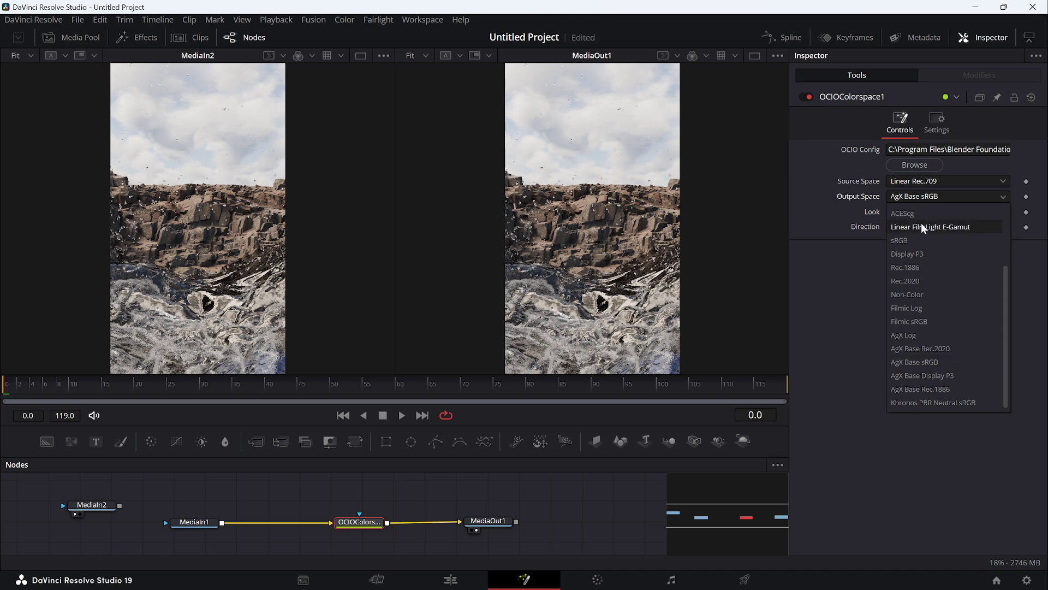
left_click(935, 308)
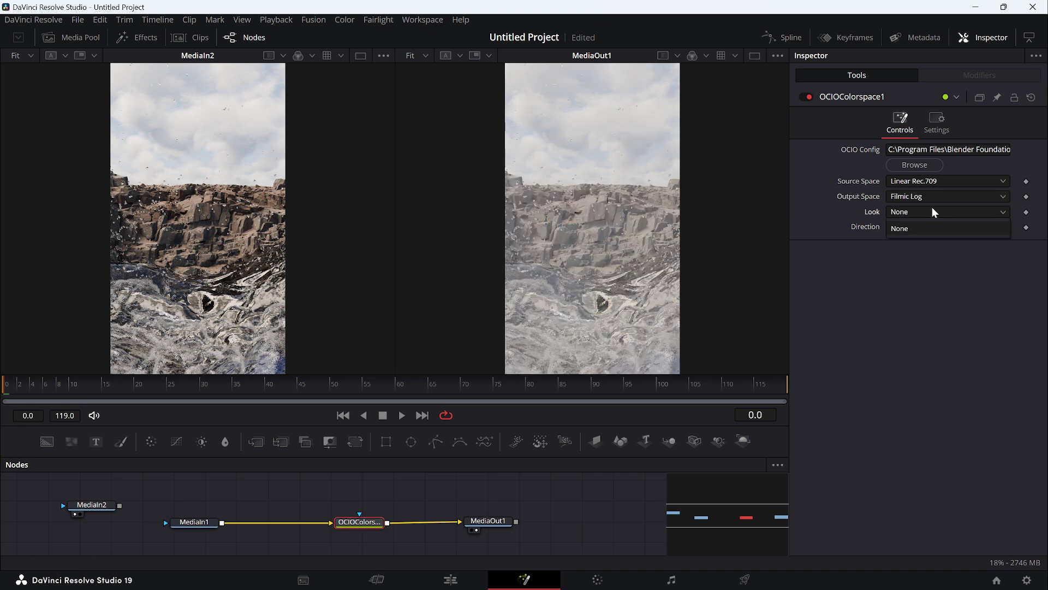
left_click(920, 214)
left_click(834, 256)
left_click(891, 197)
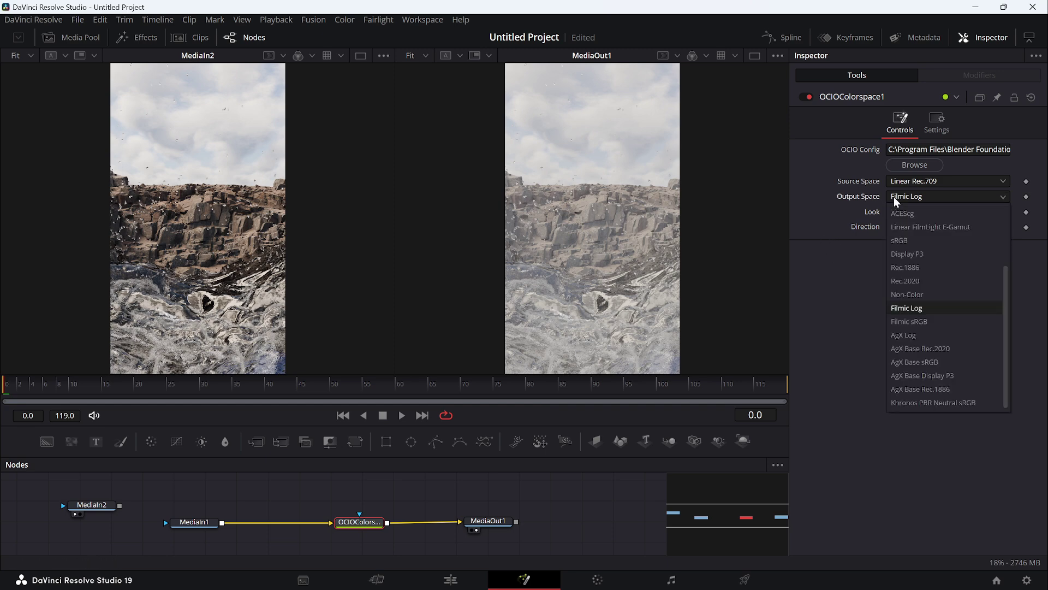
left_click(941, 361)
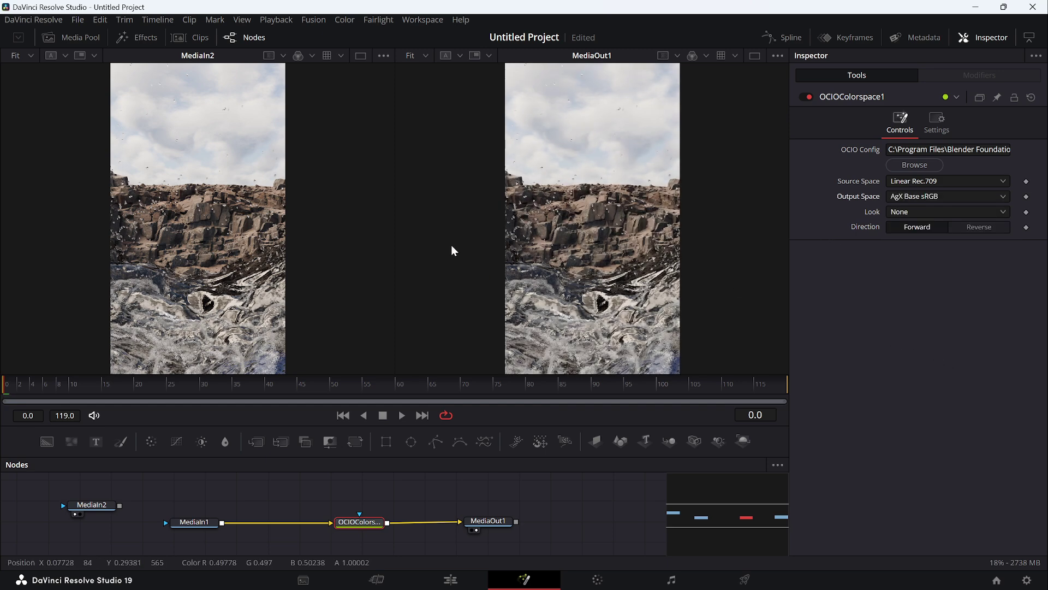